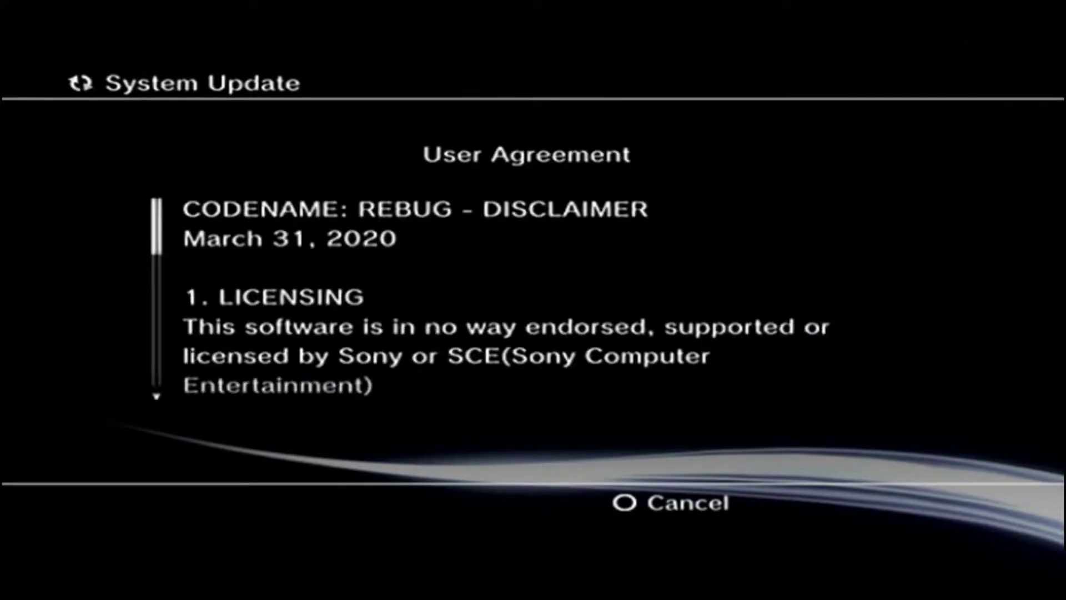
Accept the REBUG disclaimer in the user agreement and start the system update.
key(Return)
key(Down)
key(Return)
key(Return)
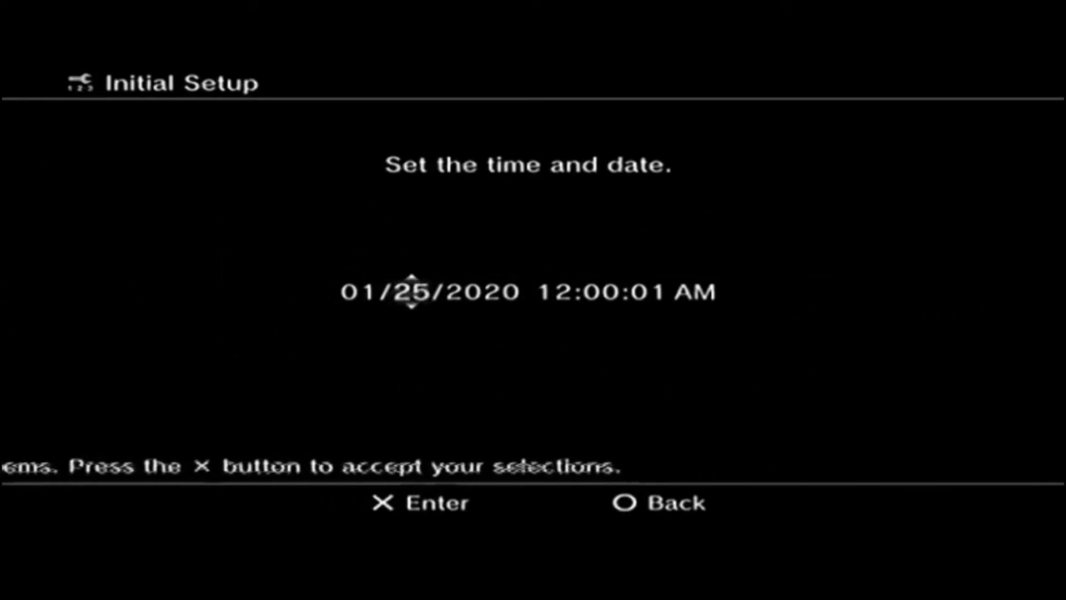
Set the console's date to 5/23 in the initial setup.
key(Down)
key(Down)
key(Down)
key(Left)
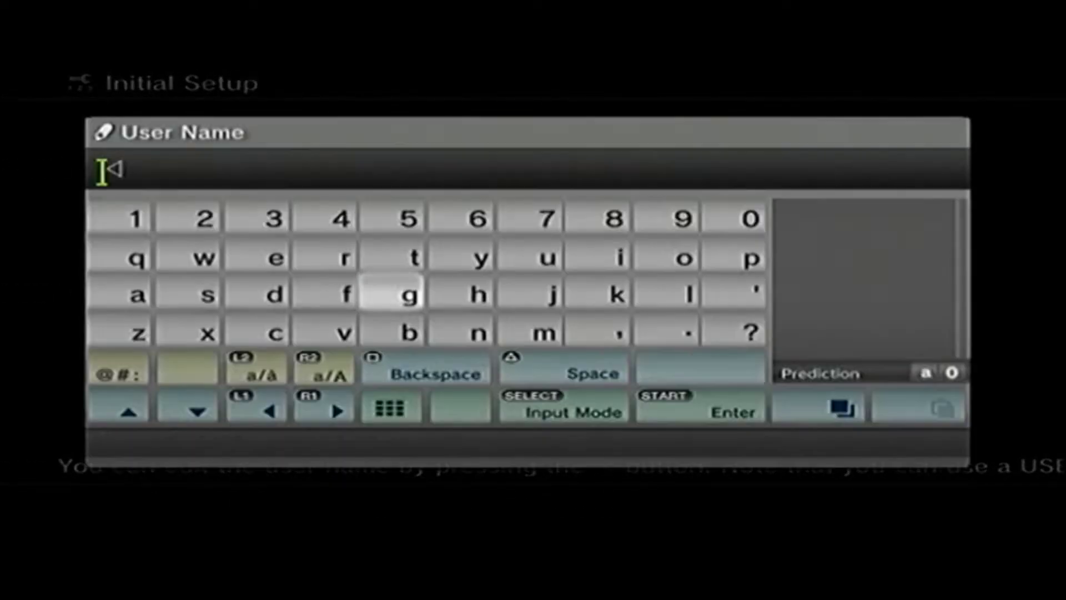
Enter the user name for logging in to the system and choose a wired internet connection.
text(cASE)
key(Return)
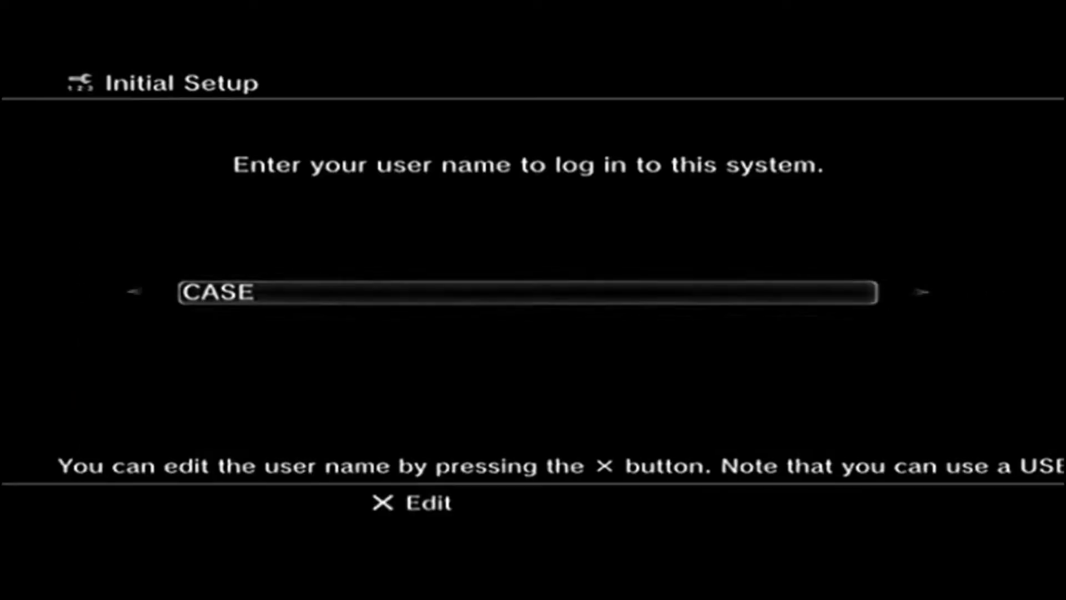
key(Return)
key(Return)
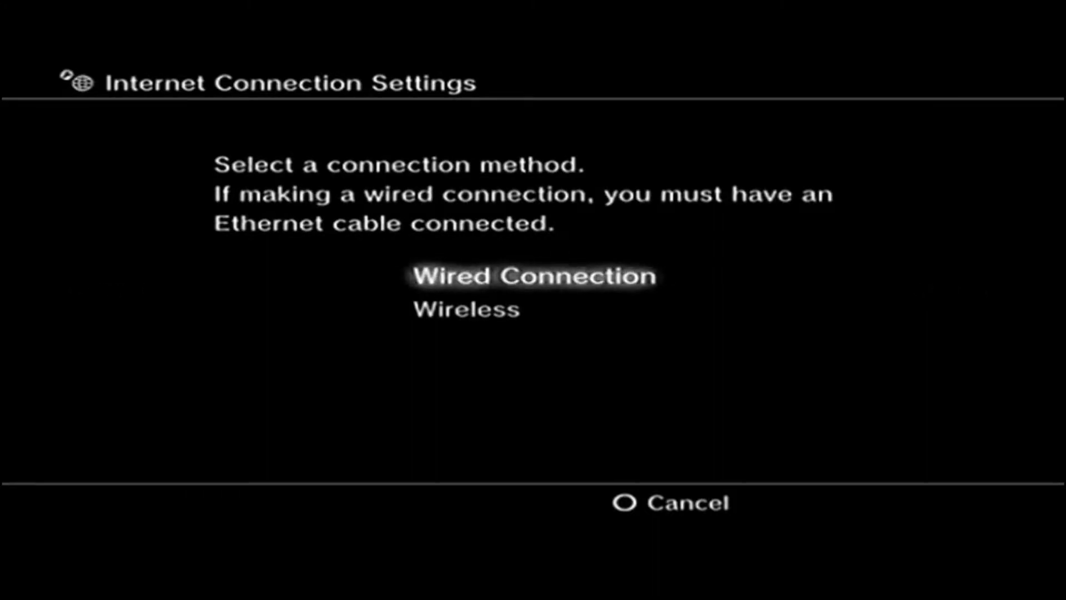
key(Return)
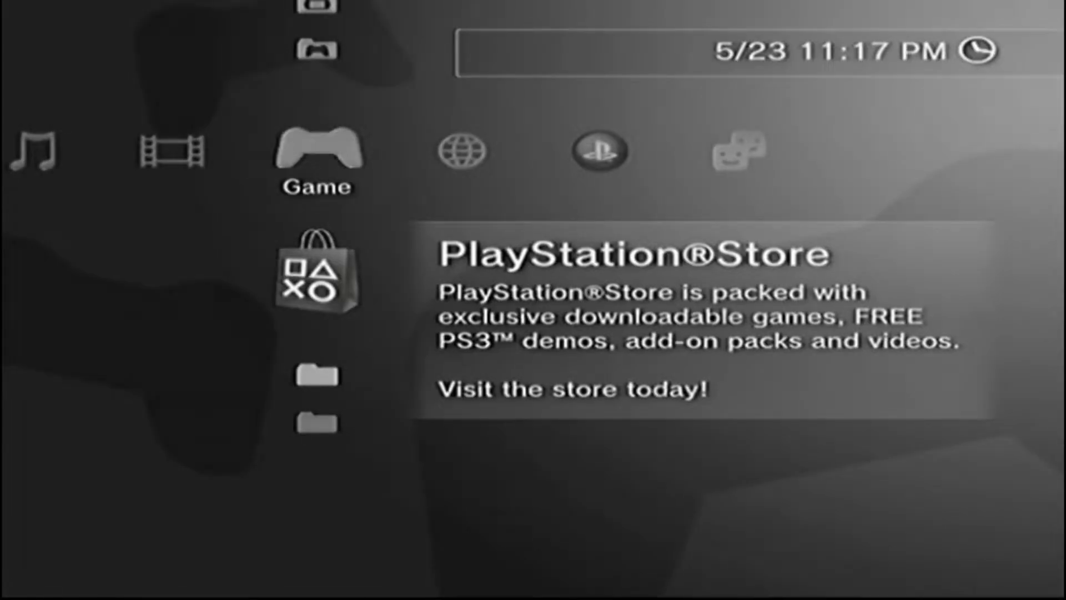
Install the webMAN_MOD_1.47.27_Installer.pkg package on the console and return to Package Manager.
key(Left)
key(Right)
key(Down)
key(Down)
key(Return)
key(Down)
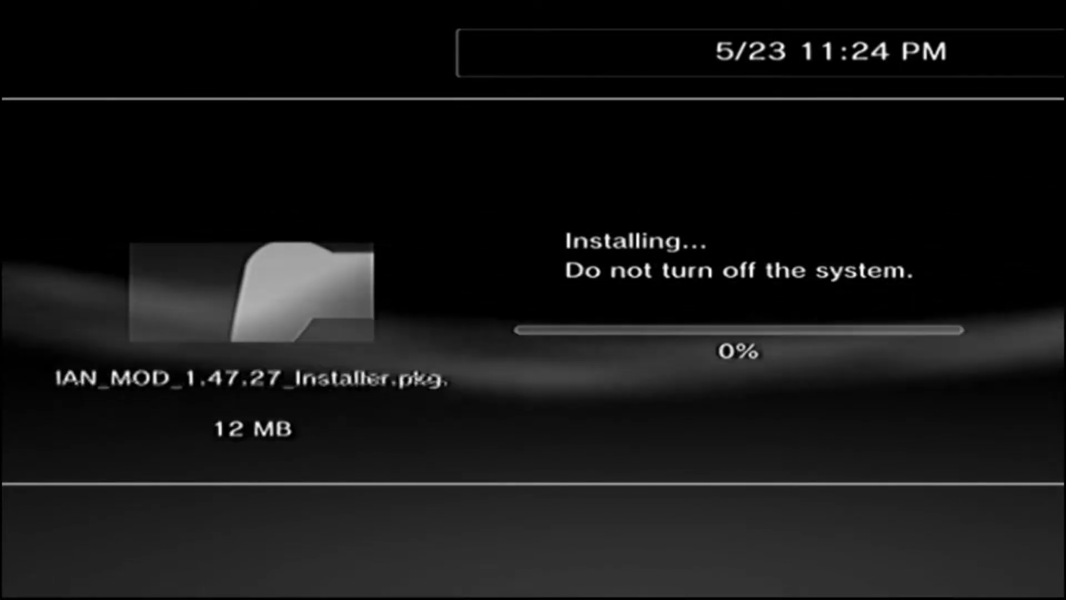
key(Escape)
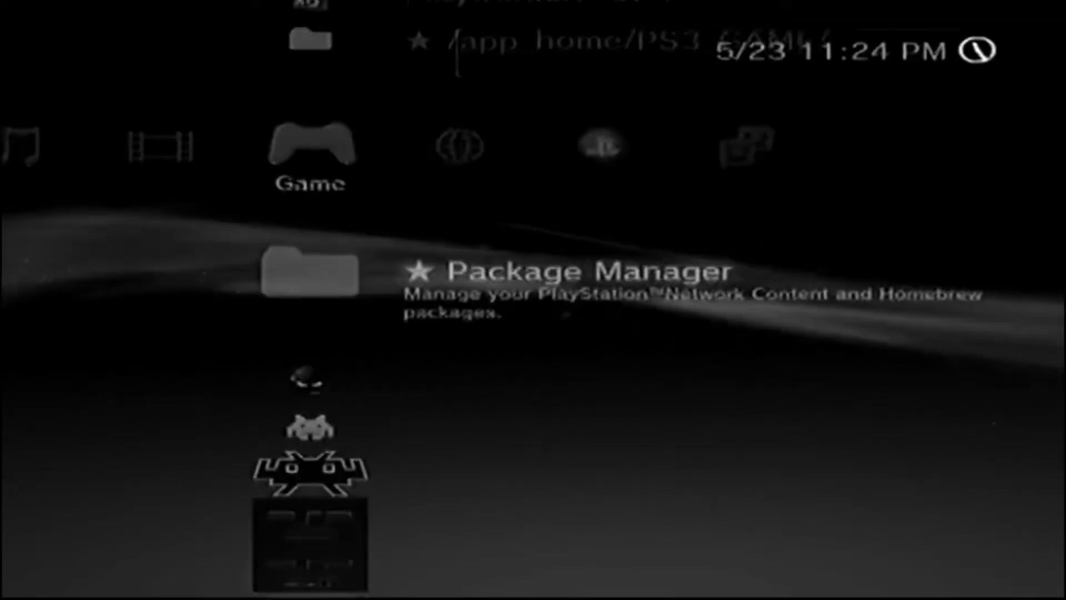
Install the REBUG_TOOLBOX_02.03 package from PS3 System Storage through Package Manager.
key(Return)
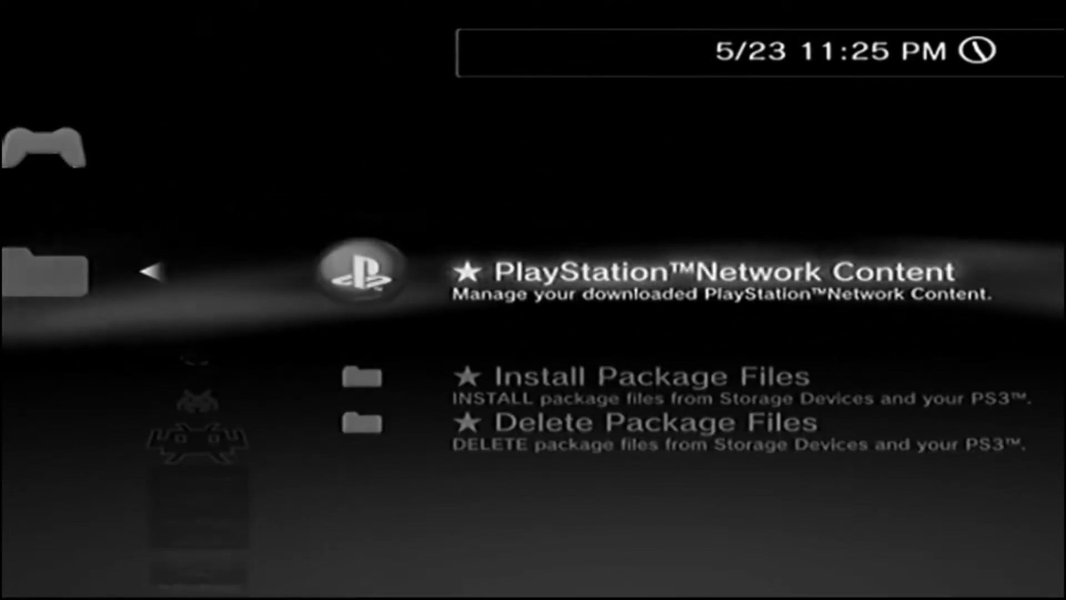
key(Down)
key(Return)
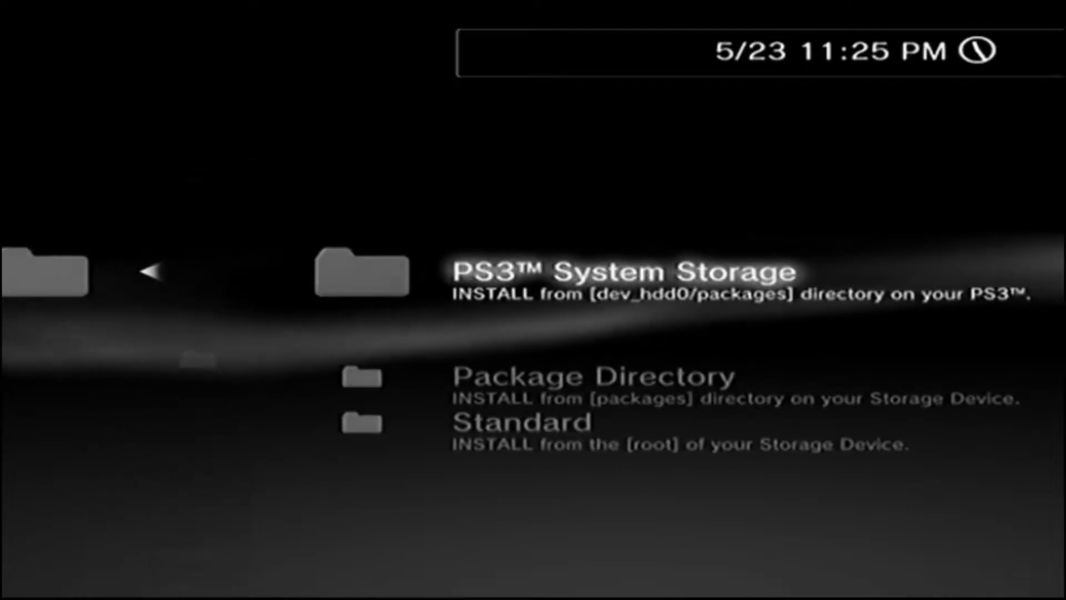
key(Return)
key(Return)
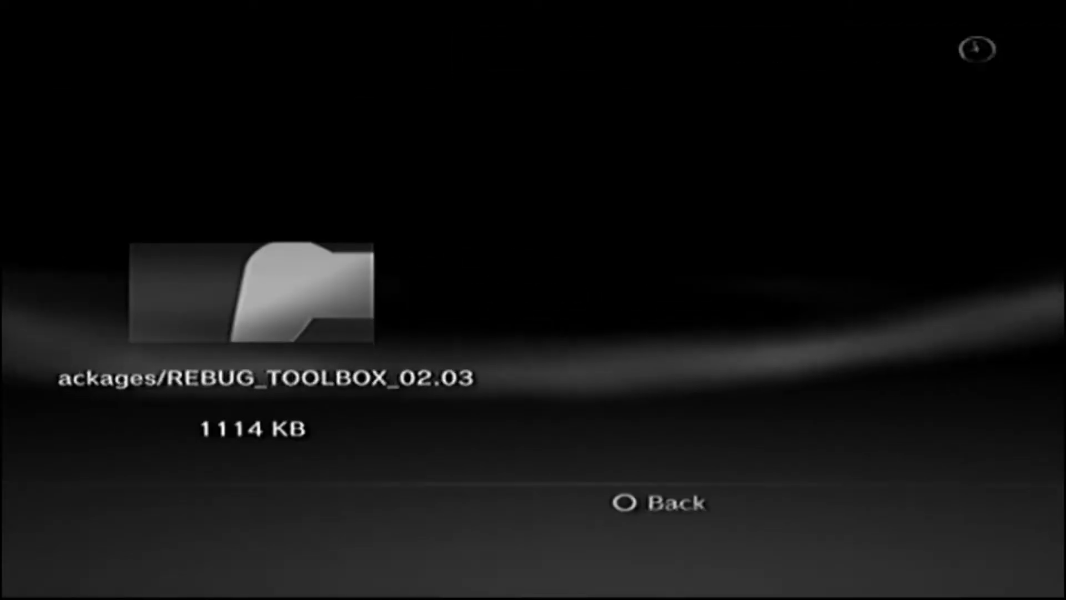
key(Escape)
key(Down)
key(Down)
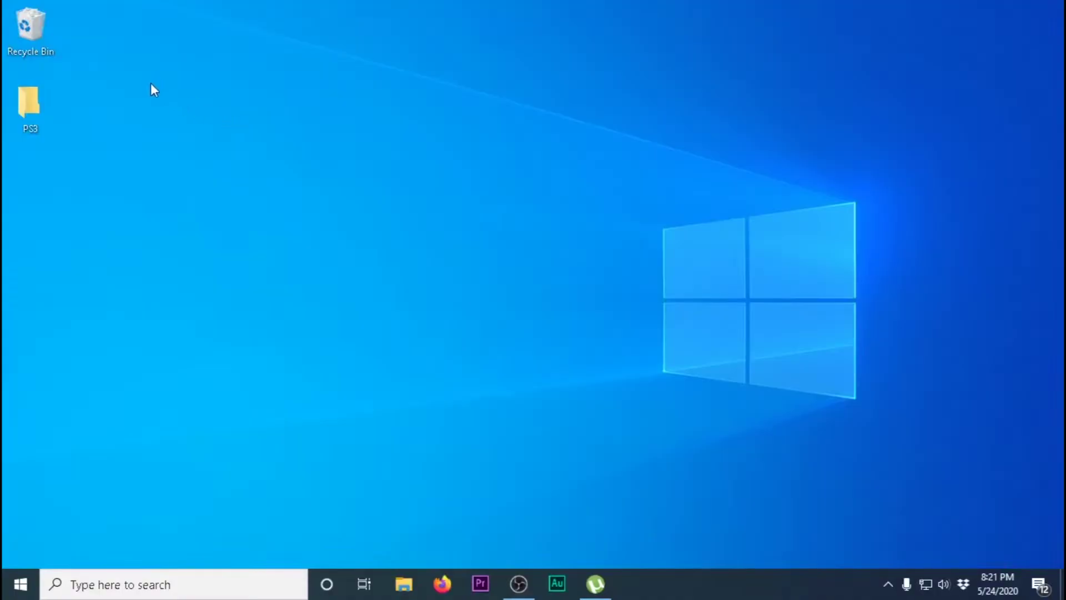
Examine the emulator folders in PS3 > ROMS on the PC and read the FolderGuide text document.
double_click(31, 113)
double_click(228, 97)
scroll(230, 108, down, 1)
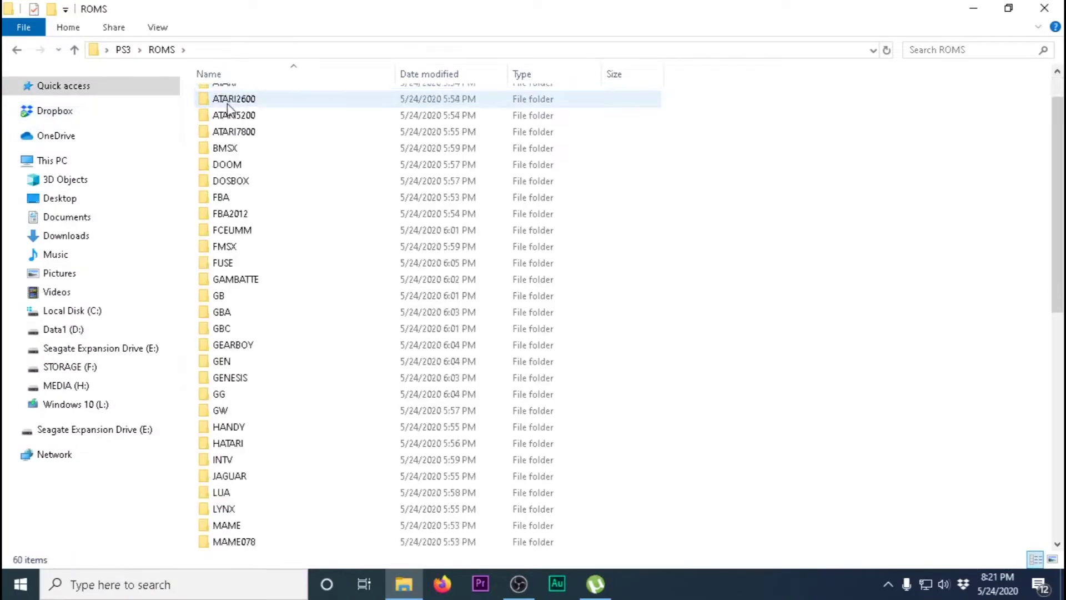
scroll(227, 108, down, 10)
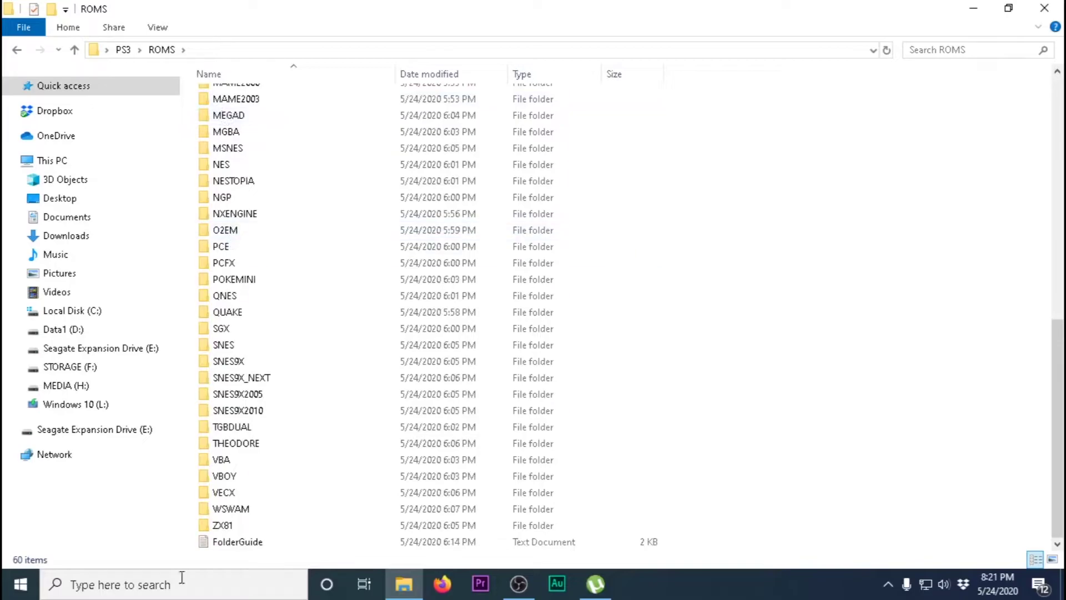
double_click(214, 542)
scroll(103, 228, down, 8)
click(791, 142)
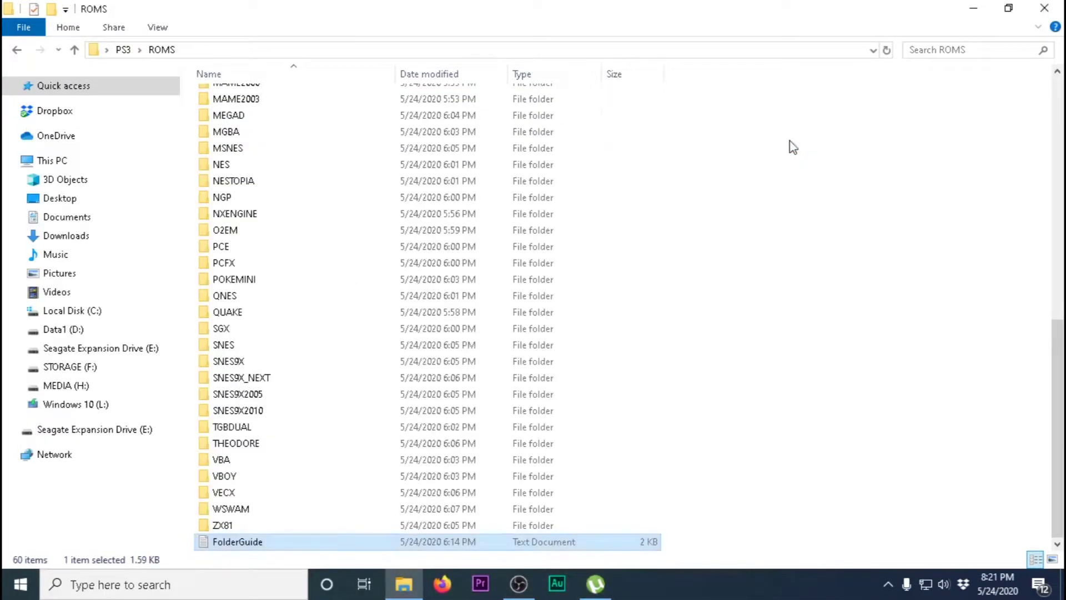
click(19, 52)
click(1045, 8)
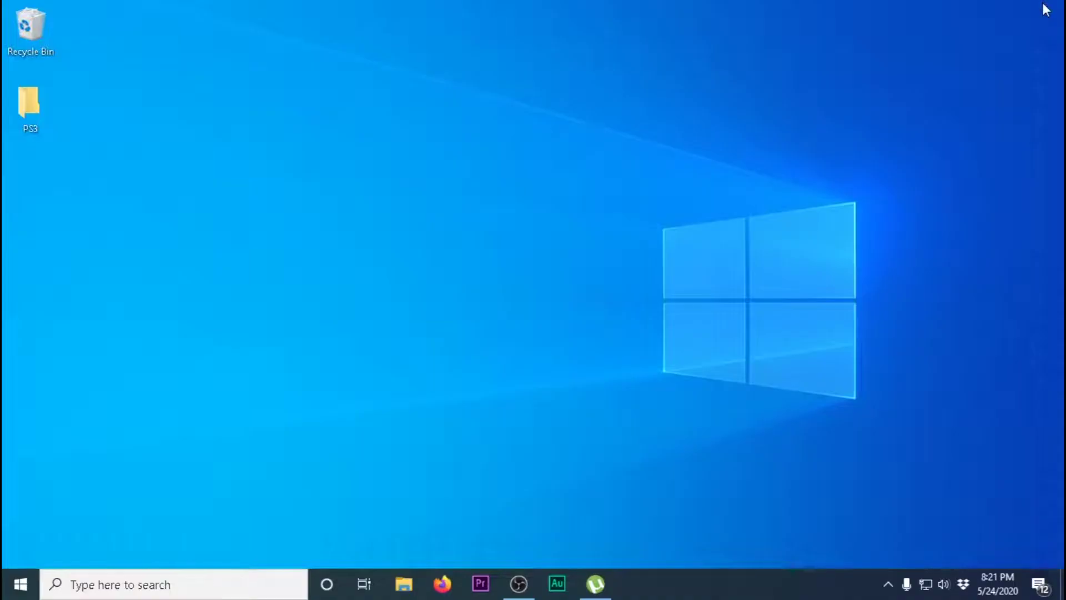
Search the web for filezilla in Firefox and open the FileZilla project homepage.
click(259, 590)
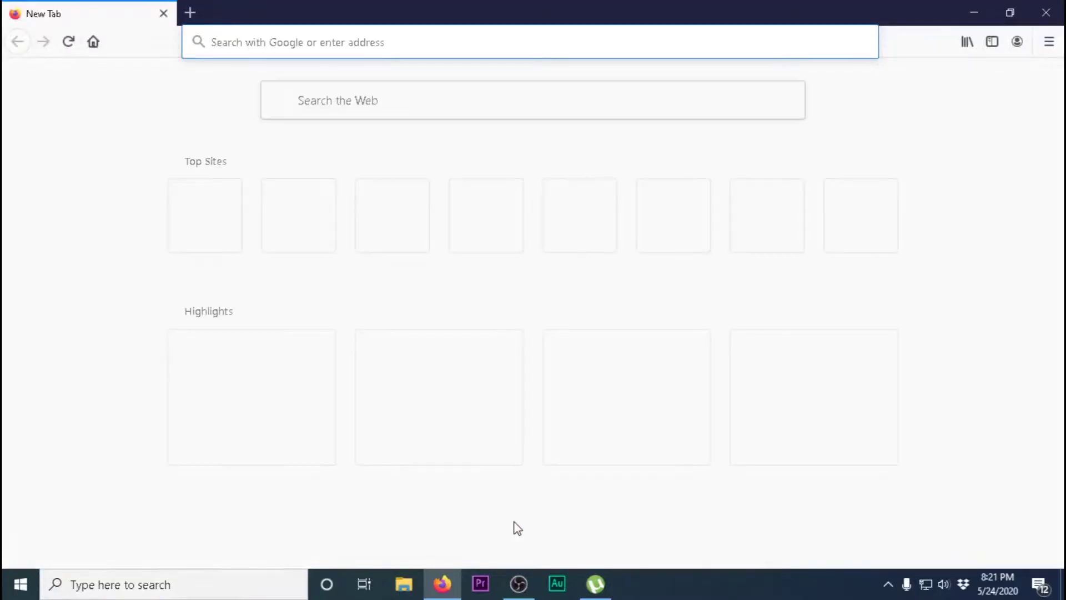
click(316, 103)
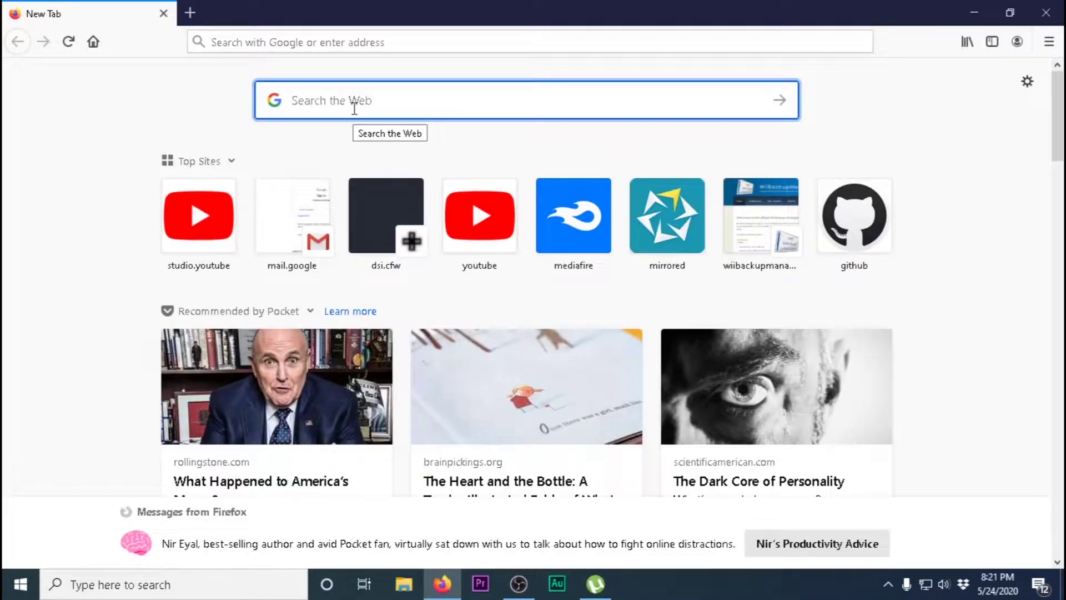
text(filezilla)
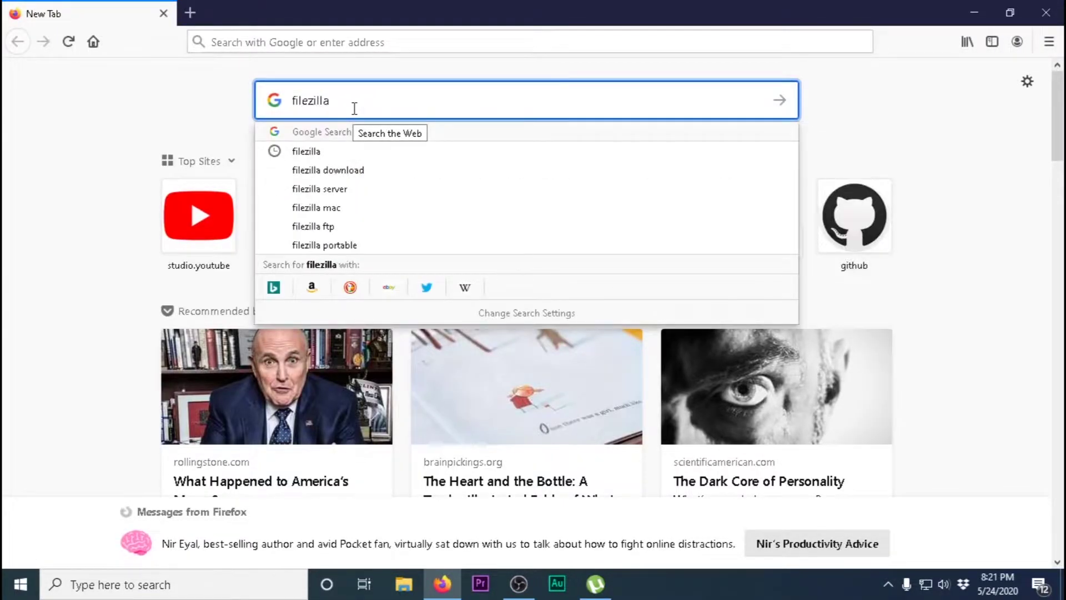
key(Return)
click(178, 229)
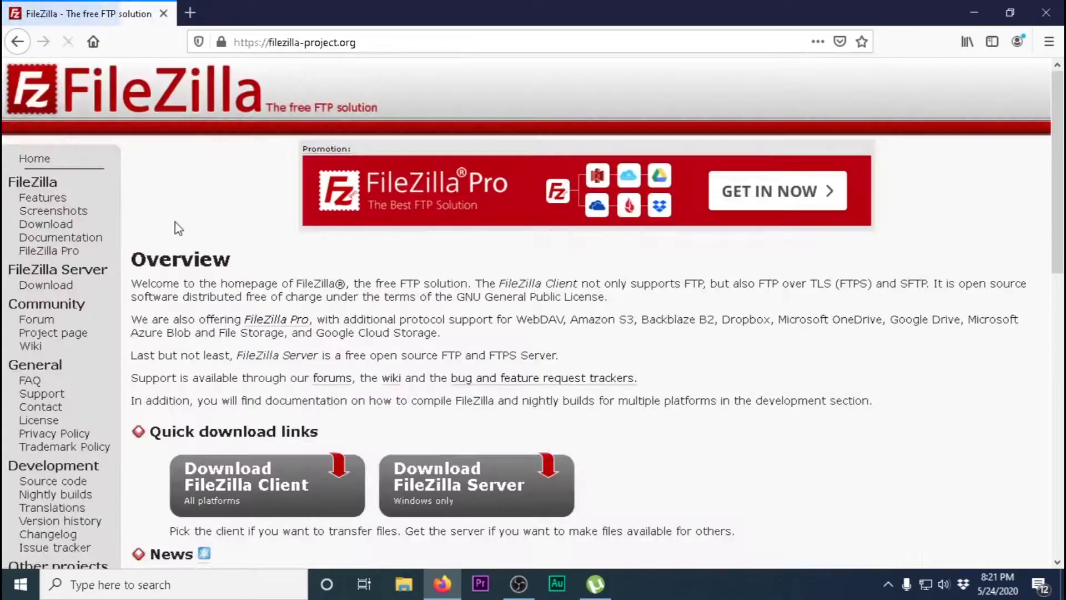
Download the 64-bit Windows installer of FileZilla Client 3.48.1 from the project site.
scroll(178, 228, down, 3)
click(278, 333)
click(245, 388)
click(528, 521)
click(632, 298)
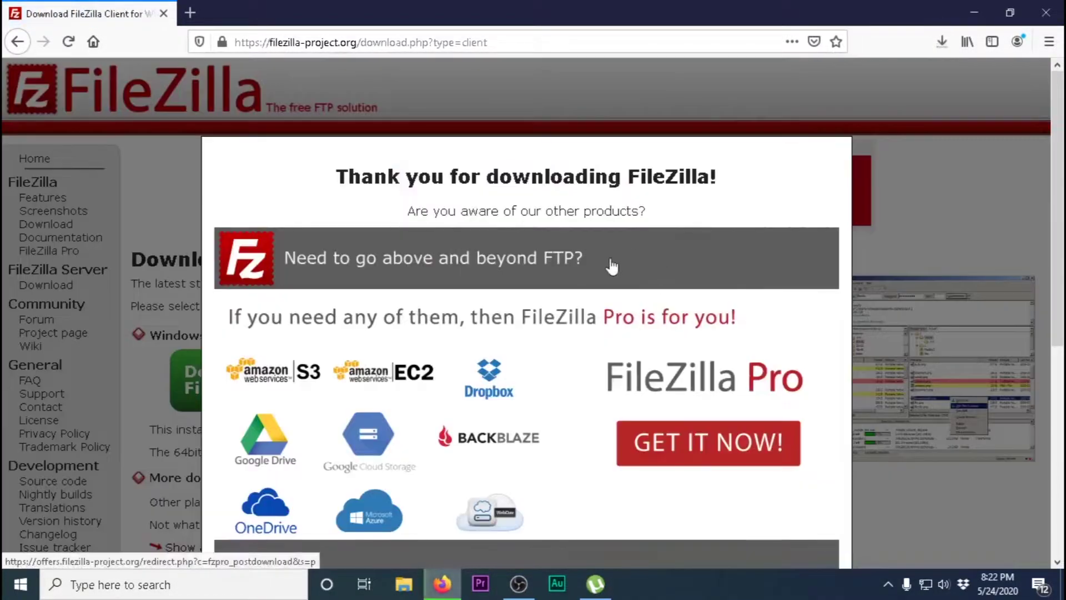
scroll(584, 268, down, 3)
Search for webman in a new browser tab and open the aldostools/webMAN-MOD releases on GitHub.
click(190, 13)
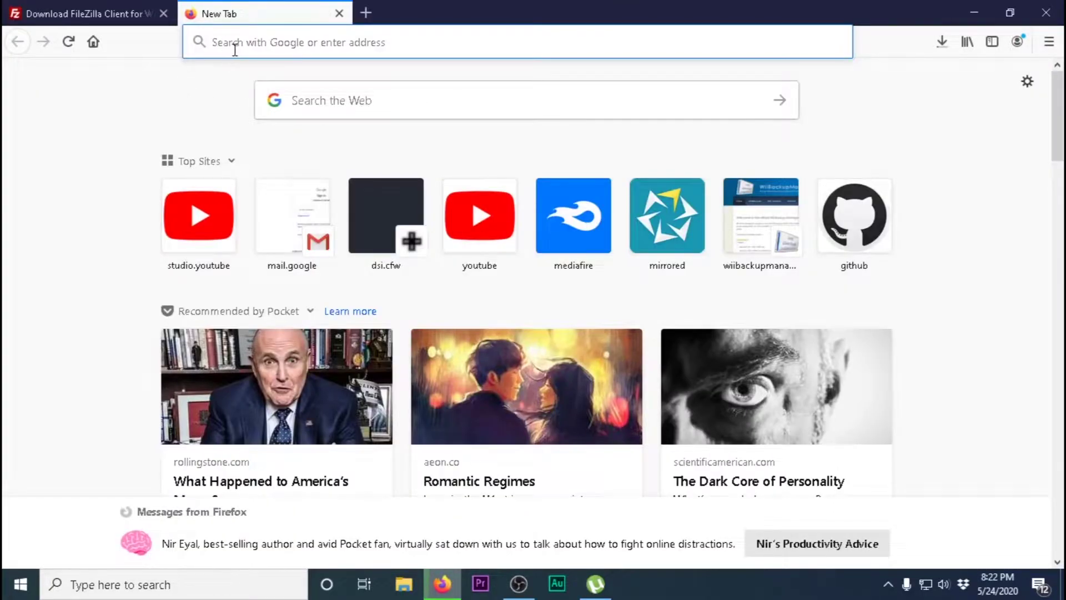
text(webamn)
key(BackSpace)
key(BackSpace)
key(BackSpace)
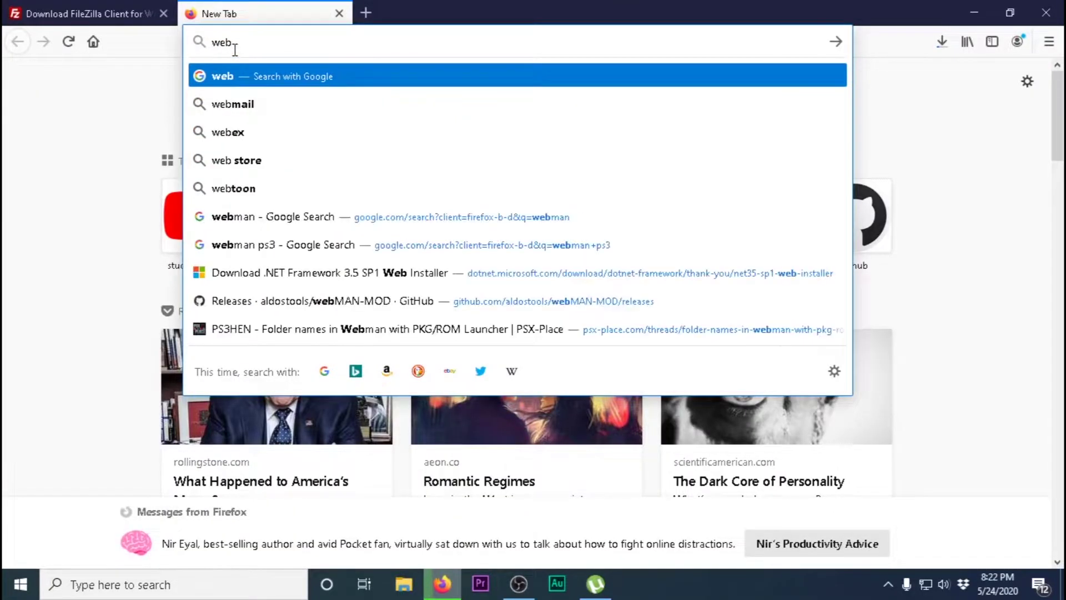
text(man)
key(Return)
scroll(220, 240, down, 2)
scroll(221, 240, down, 2)
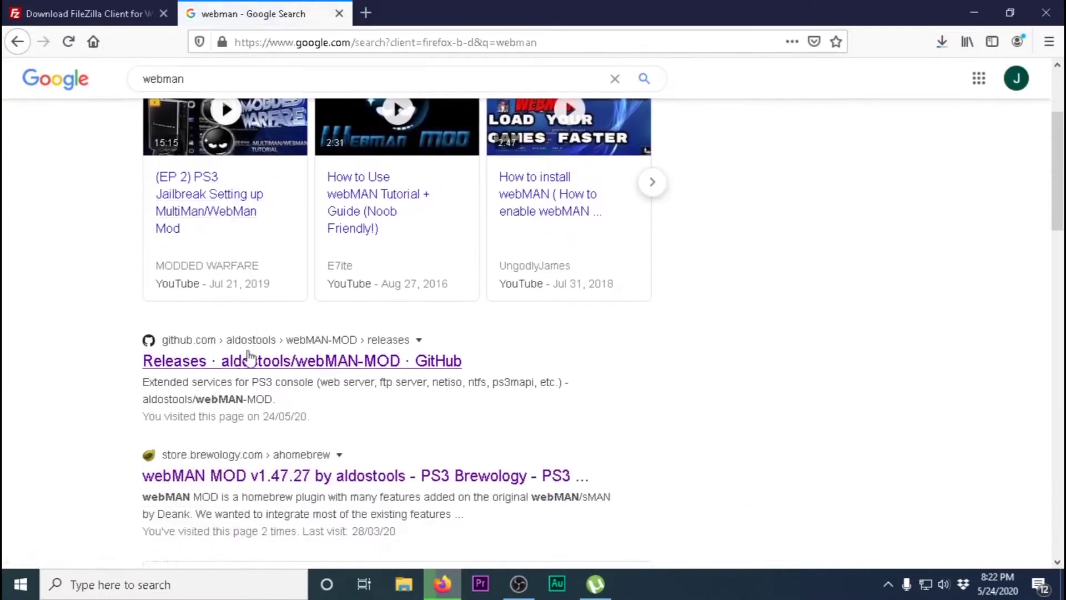
click(227, 361)
Download ps3netsrv_20200521.zip from the assets of the webMAN-MOD 1.47.27 release.
scroll(324, 364, down, 4)
scroll(444, 342, down, 15)
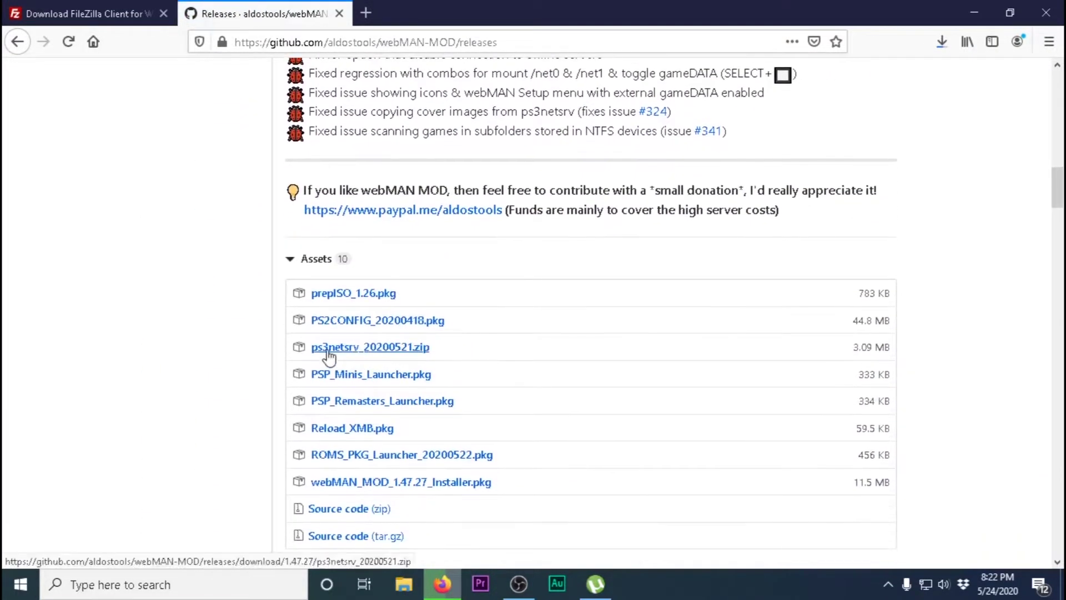
click(330, 350)
click(636, 377)
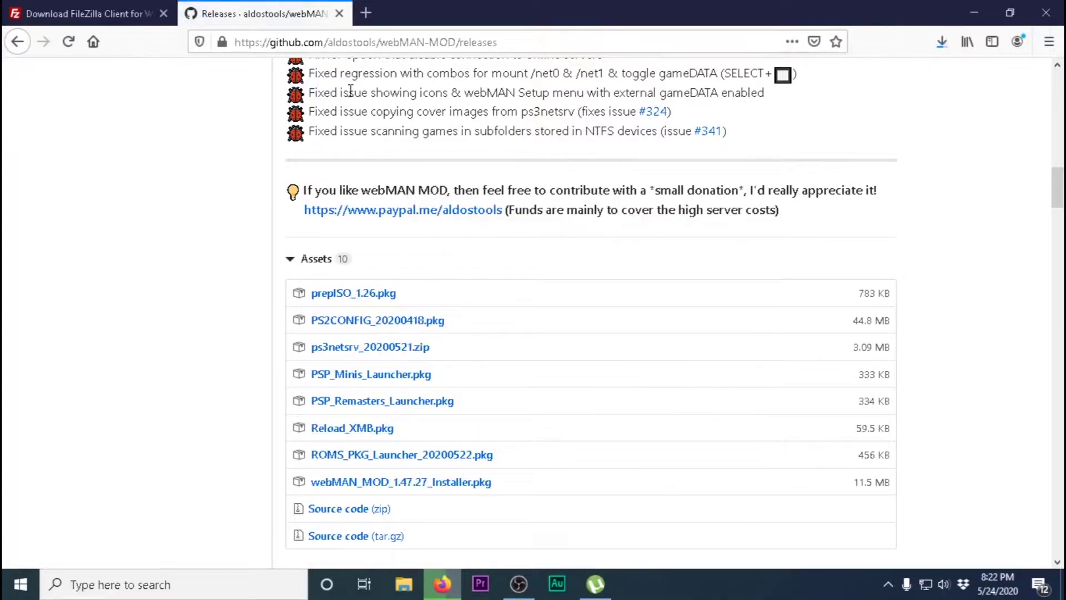
Close the webMAN-MOD releases page and open the folder containing the downloaded ps3netsrv archive.
click(340, 14)
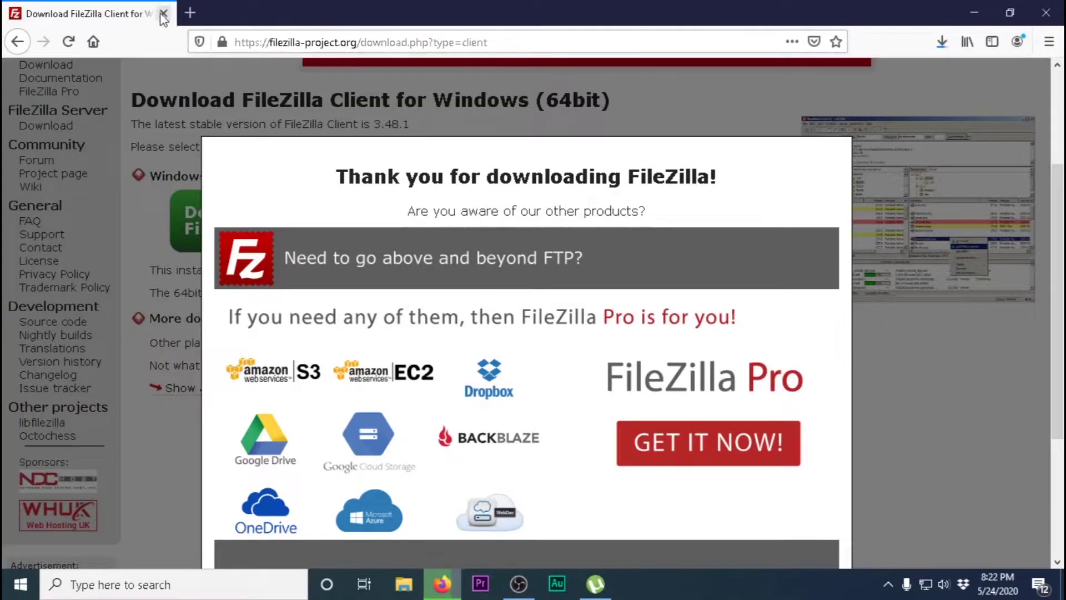
click(942, 42)
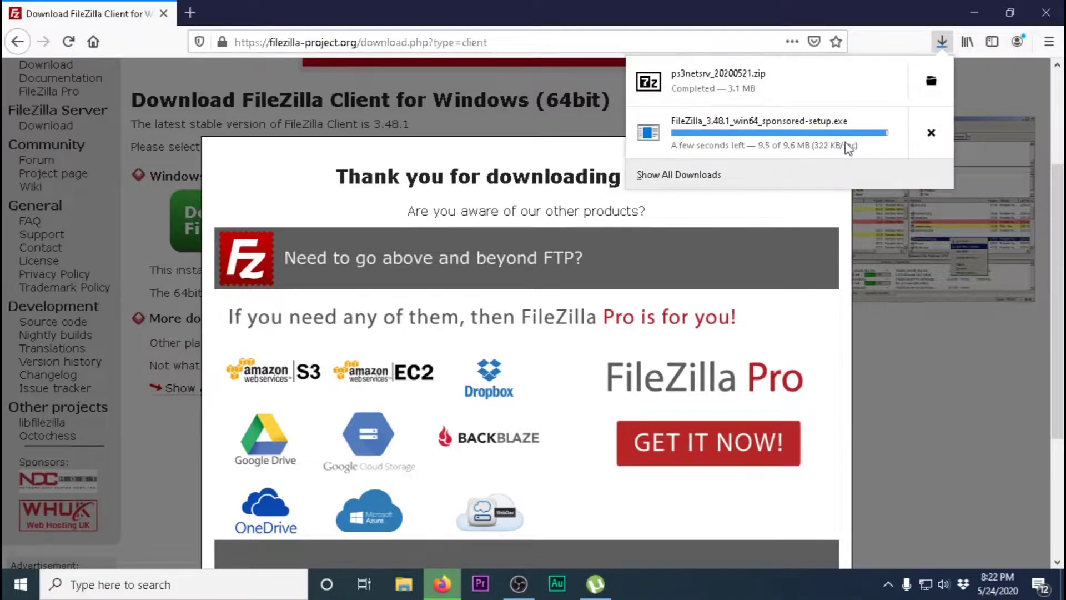
click(932, 81)
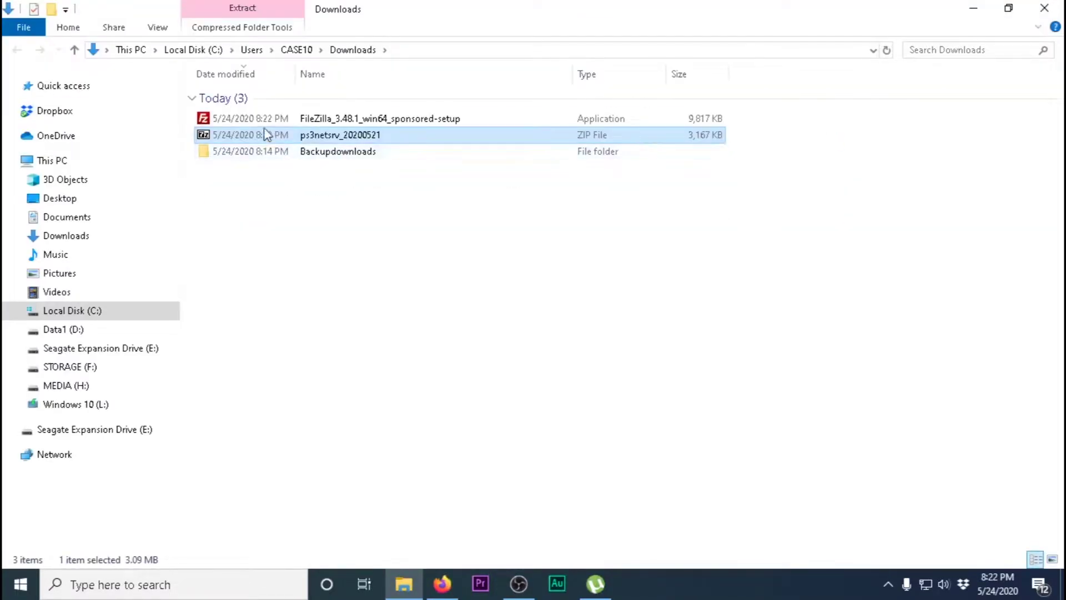
Install FileZilla Client 3.48.1 from the downloaded setup file, declining the McAfee WebAdvisor offer.
double_click(266, 118)
click(575, 311)
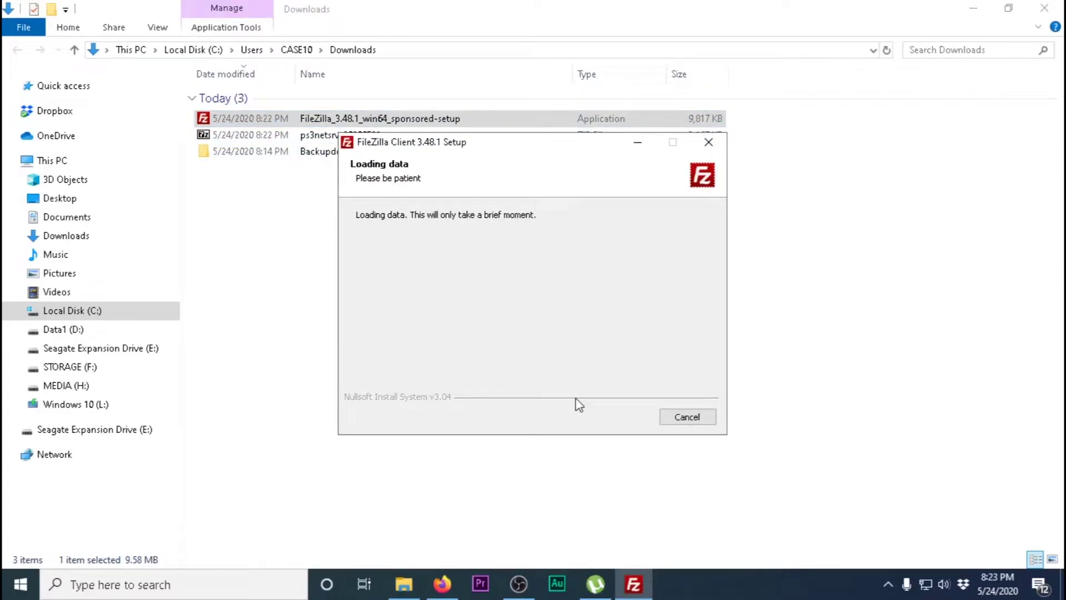
click(618, 417)
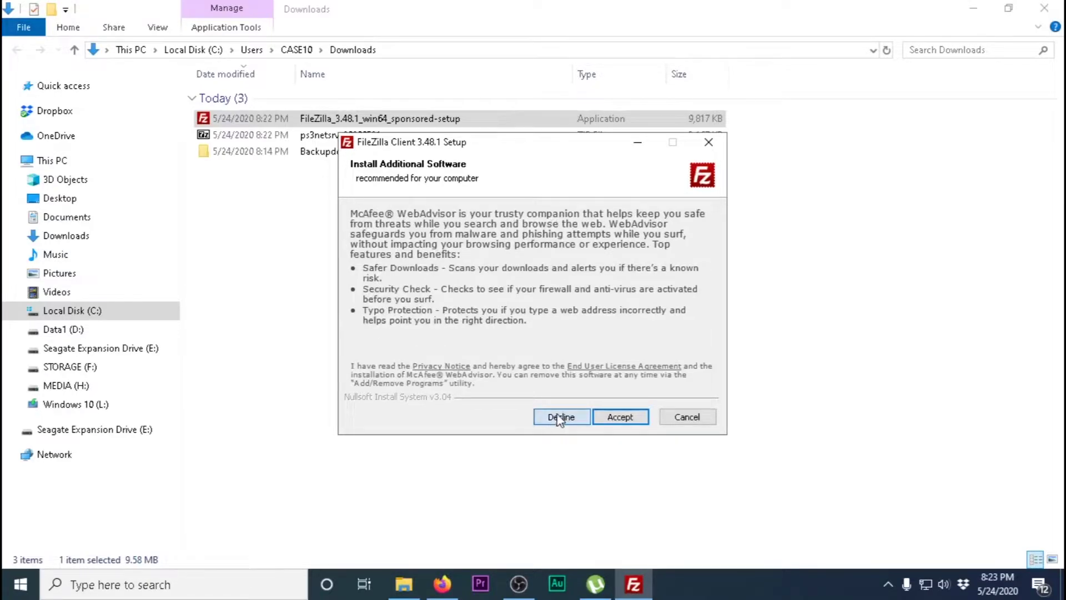
click(559, 418)
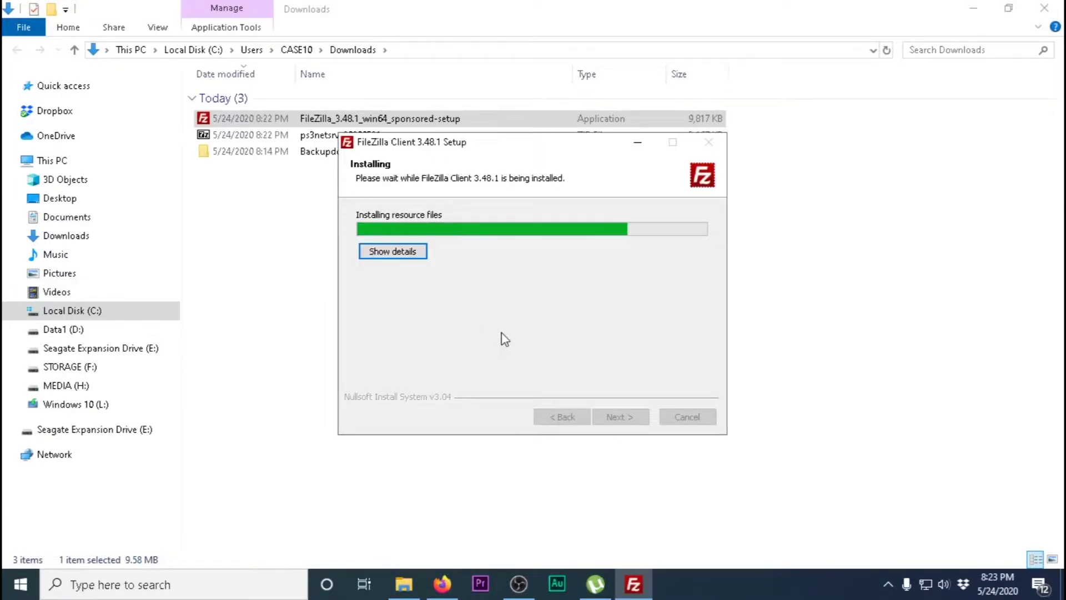
click(618, 416)
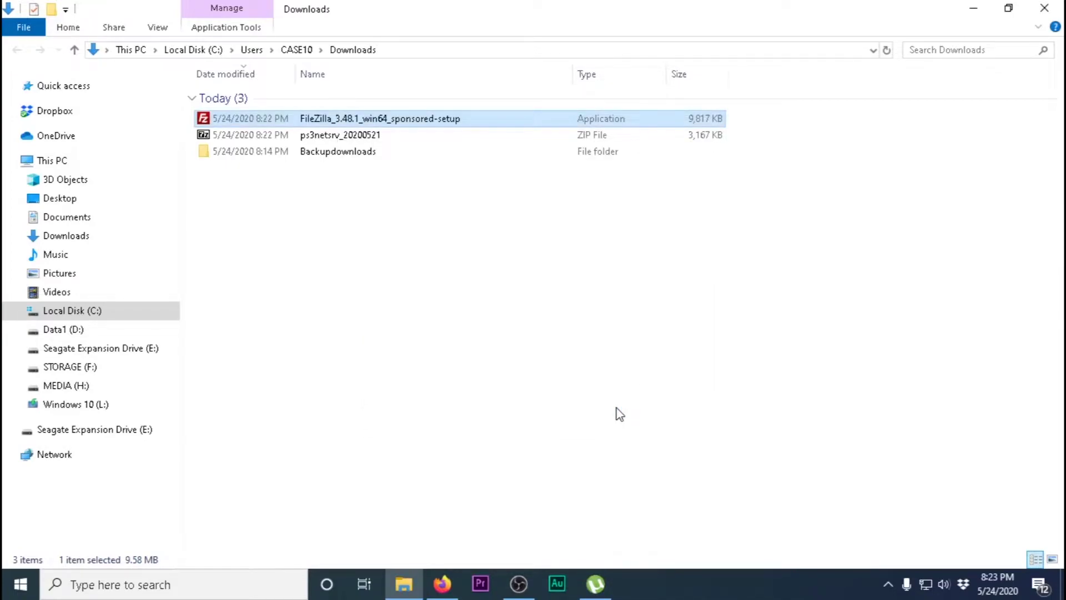
Launch FileZilla, dismiss its welcome message and minimize the program window.
click(632, 590)
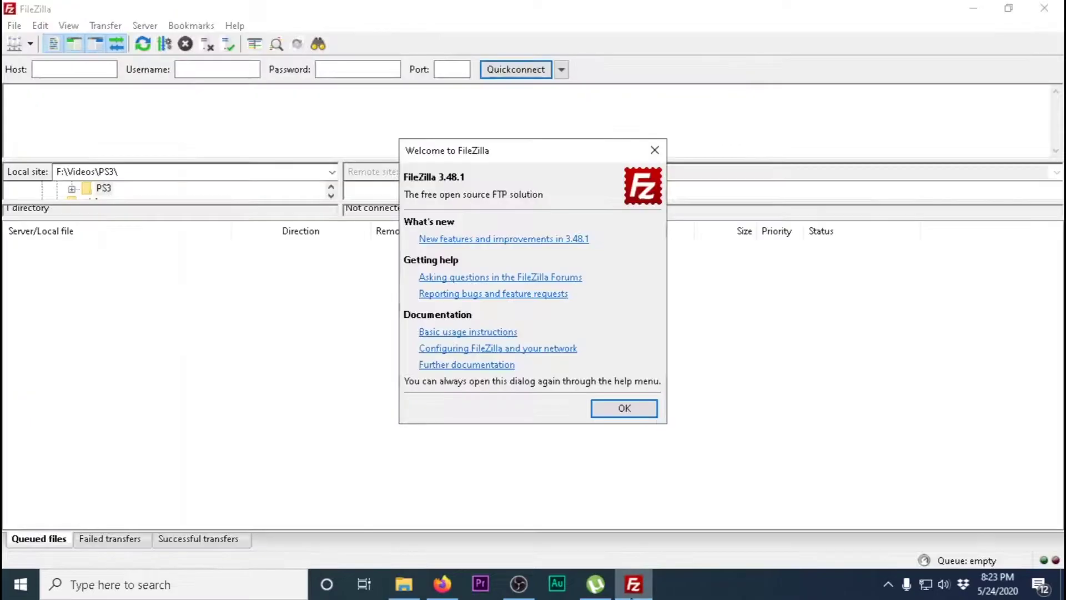
click(612, 416)
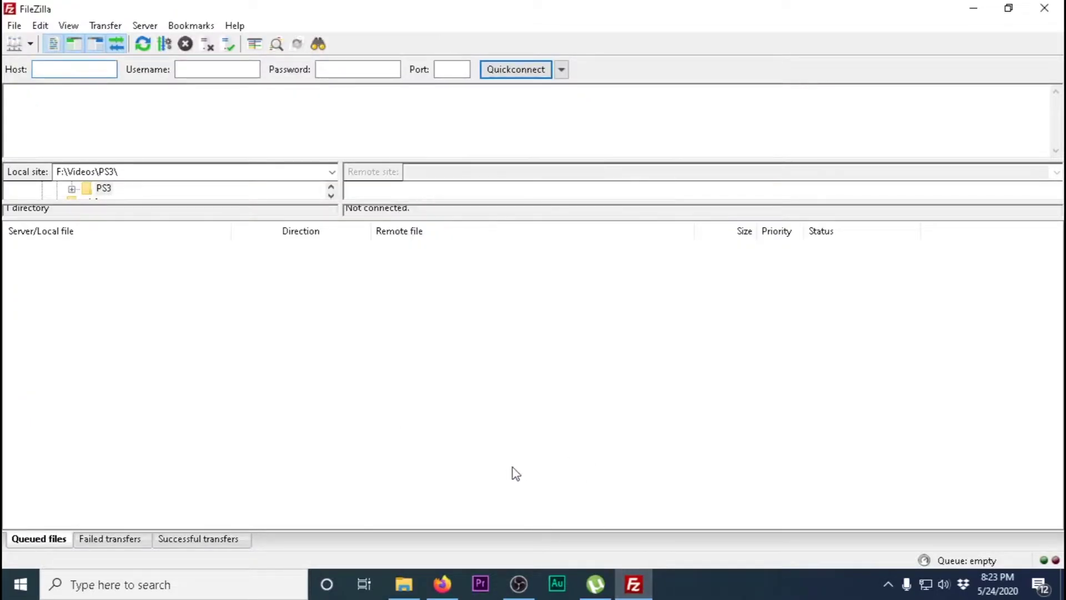
click(972, 12)
Open the PS3 folder on drive D: and look through several game folders inside GAMES.
click(62, 332)
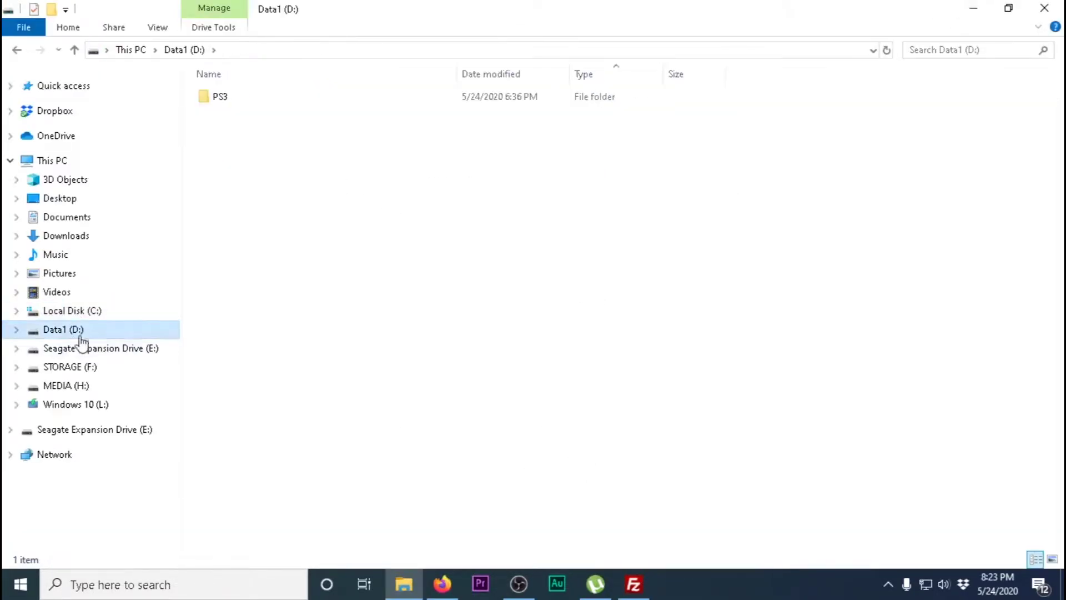
double_click(219, 99)
double_click(218, 114)
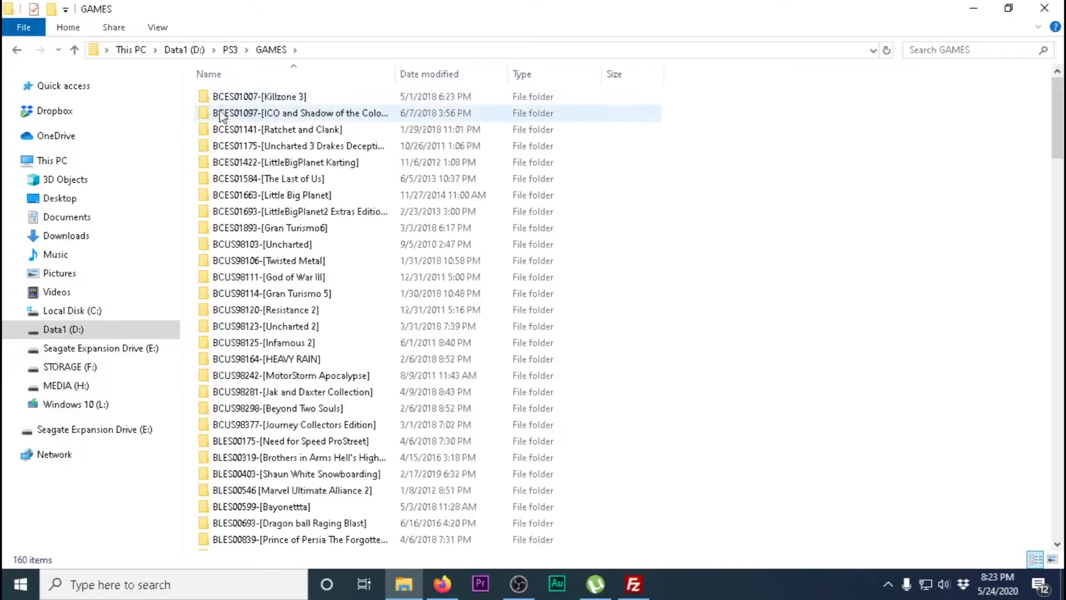
scroll(277, 211, down, 3)
double_click(268, 229)
click(17, 50)
double_click(261, 343)
click(17, 50)
double_click(266, 195)
click(16, 49)
click(17, 50)
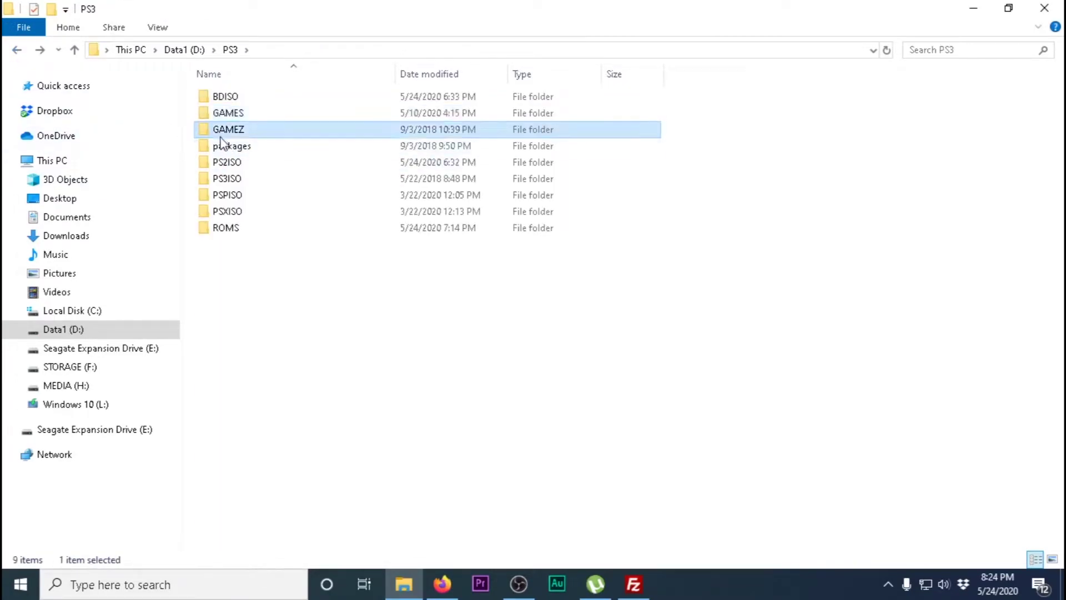
Examine the contents of the GAMEZ, PS2ISO and PS3ISO folders.
double_click(227, 131)
key(alt+Left)
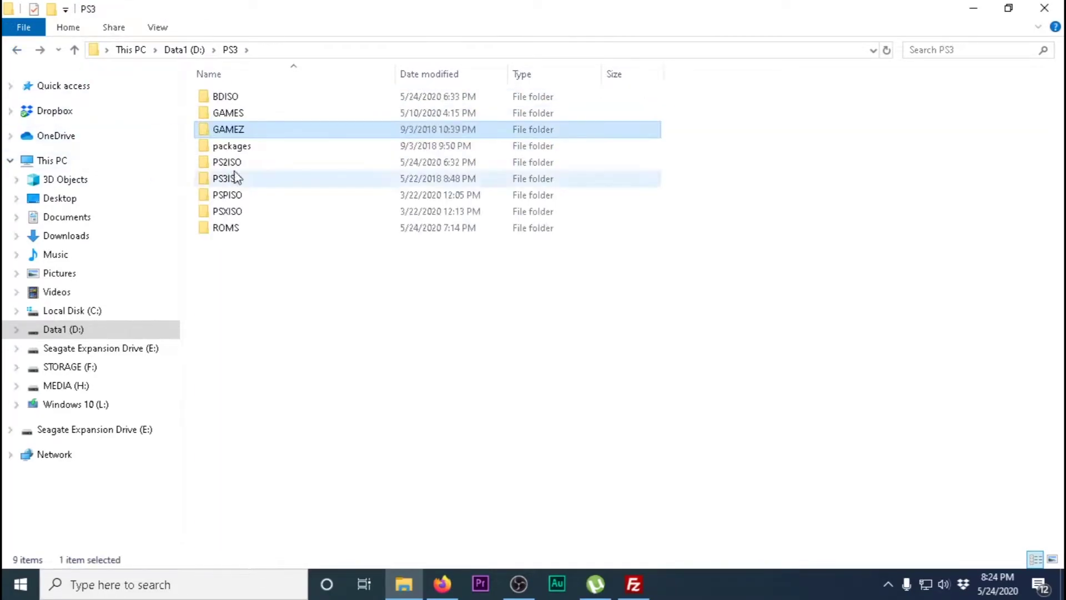
double_click(236, 162)
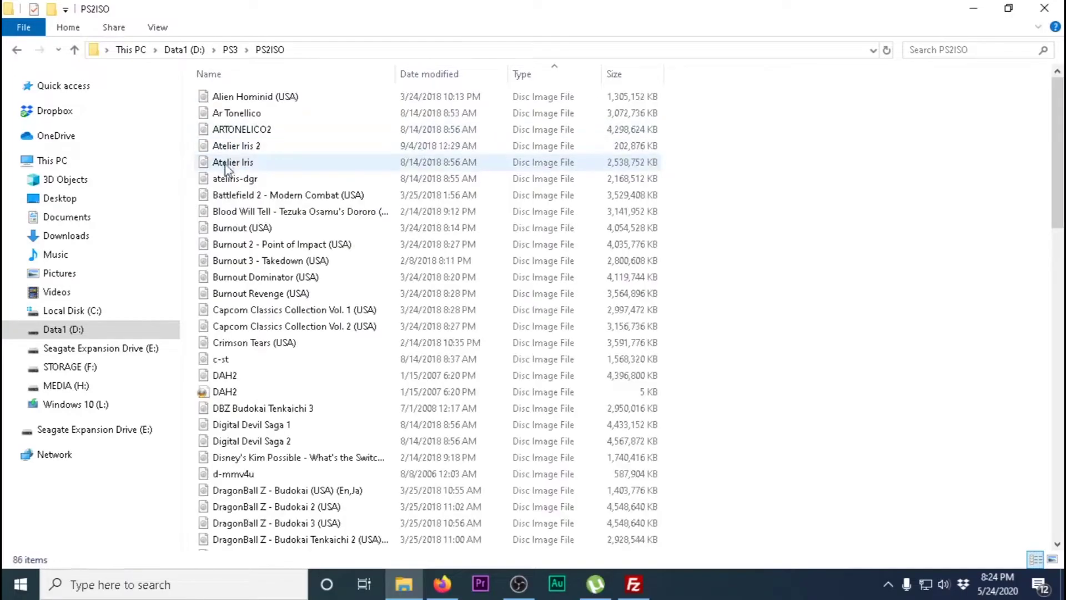
scroll(222, 167, down, 5)
key(alt+Left)
click(223, 178)
double_click(222, 178)
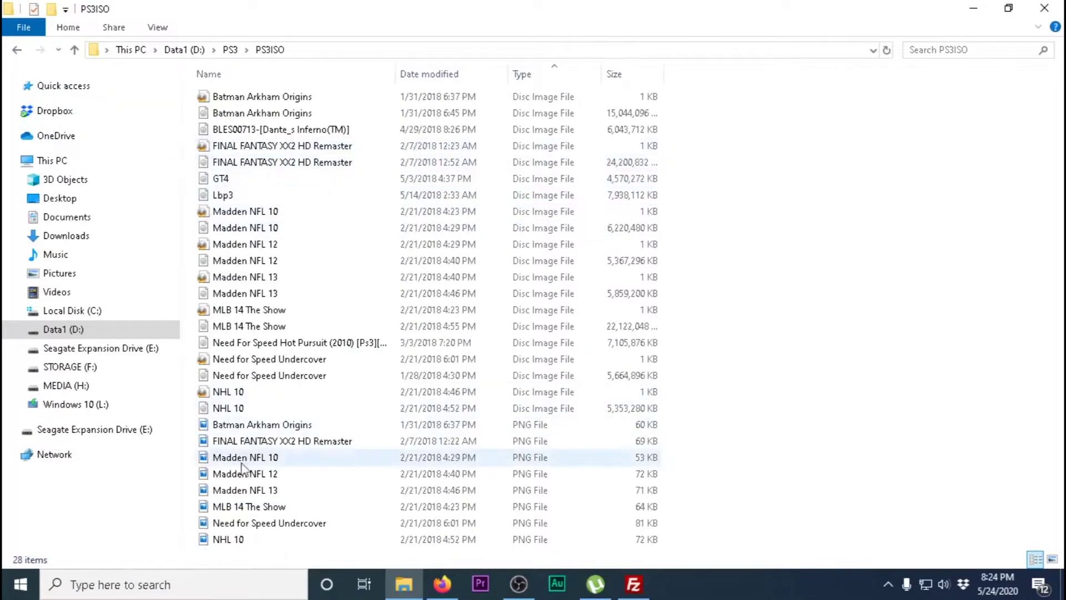
click(16, 49)
Examine the game images in the PSPISO and PSXISO folders.
double_click(242, 195)
scroll(241, 205, down, 1)
scroll(241, 206, down, 18)
key(alt+Left)
click(240, 212)
double_click(244, 211)
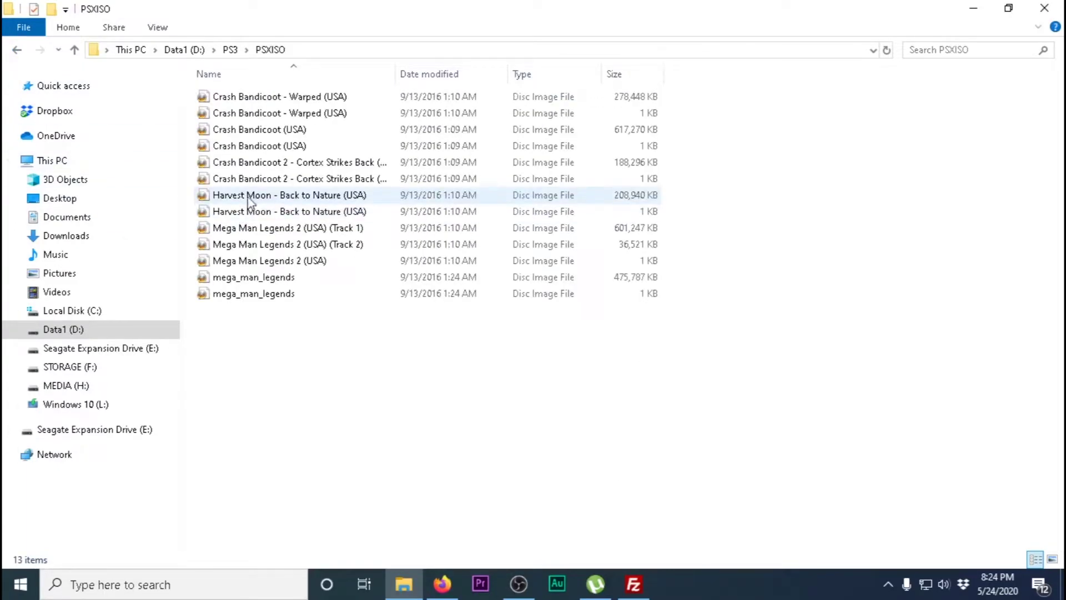
click(16, 50)
Review the GBA, GBC and GB subfolders of ROMS and return to the root of drive D:.
click(224, 226)
double_click(223, 226)
scroll(231, 166, down, 3)
double_click(228, 165)
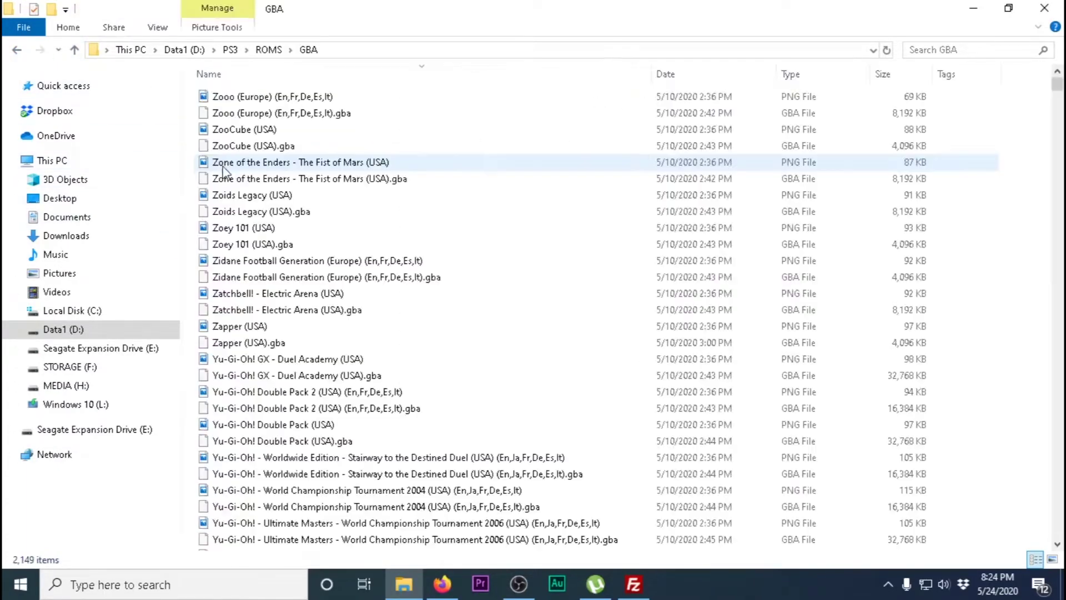
key(alt+Left)
double_click(221, 374)
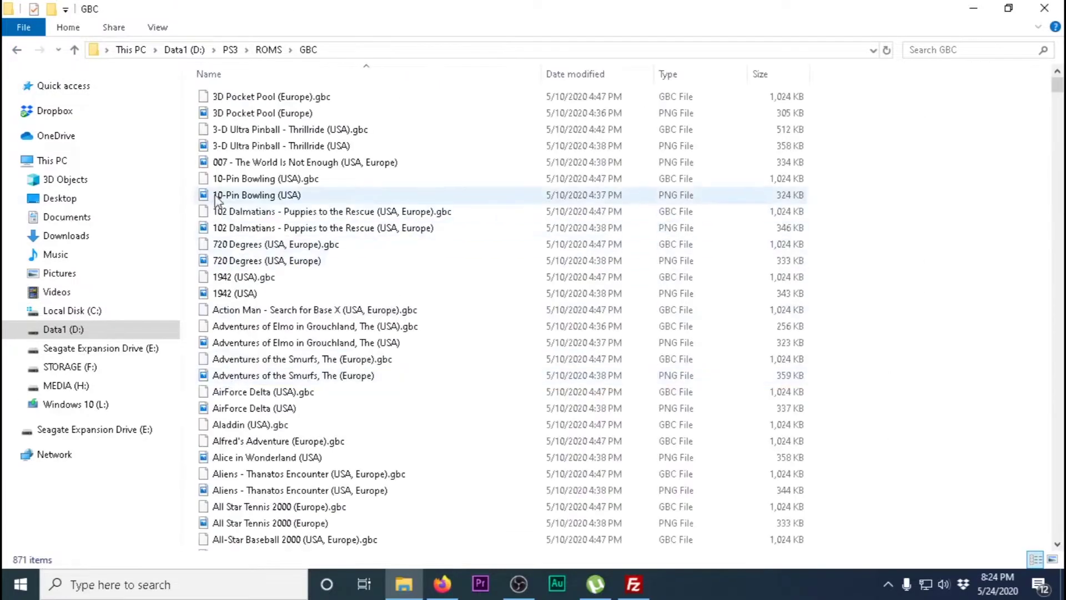
click(17, 49)
double_click(219, 342)
scroll(286, 342, down, 20)
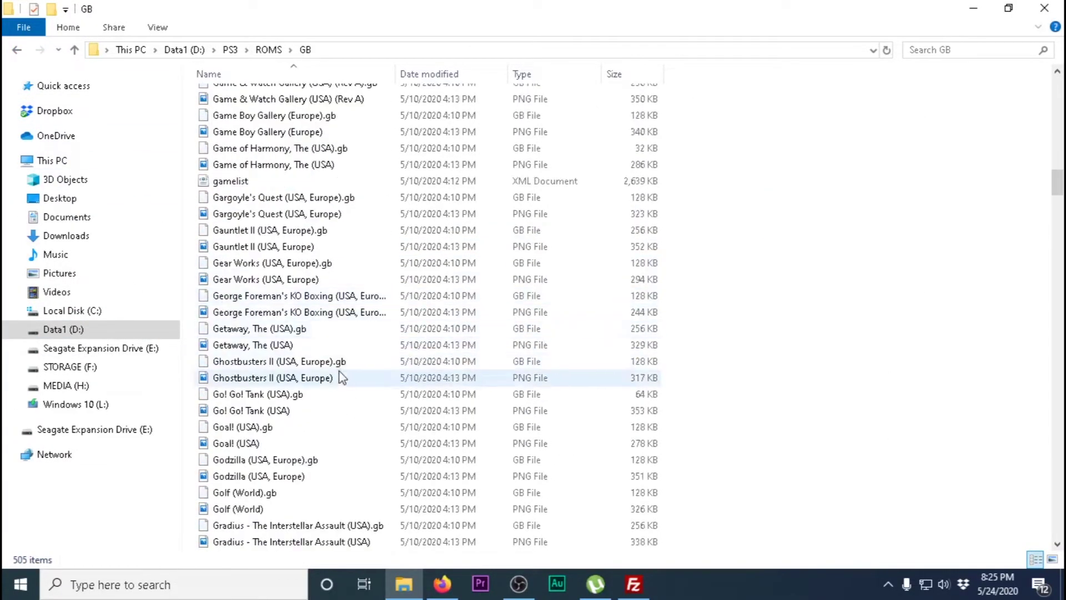
click(13, 50)
click(14, 50)
click(13, 50)
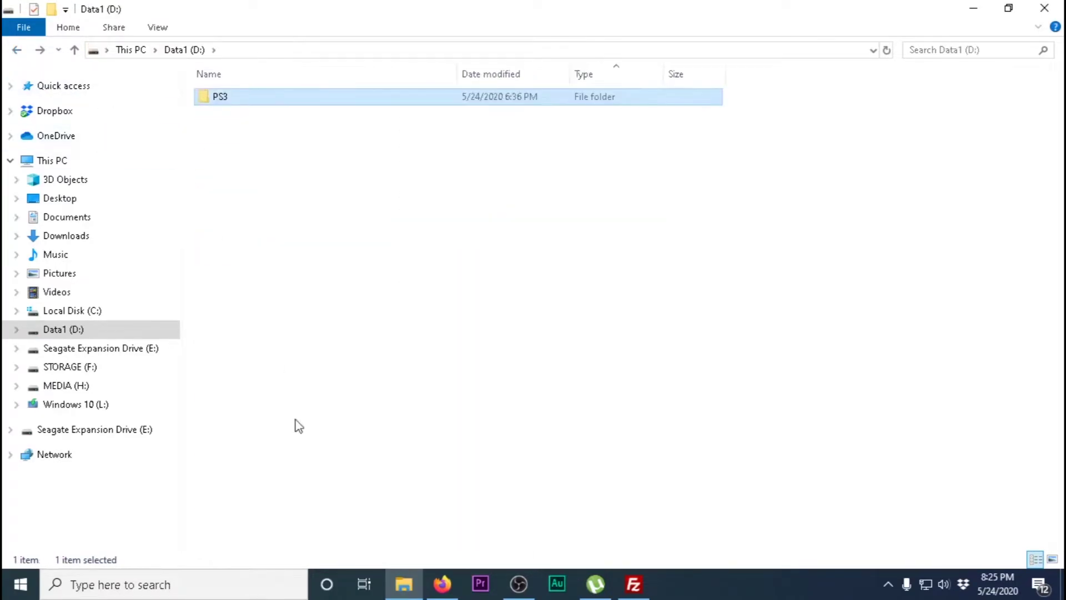
Open the Downloads folder in a separate window and inspect the contents of the ps3netsrv_20200521 archive.
click(53, 235)
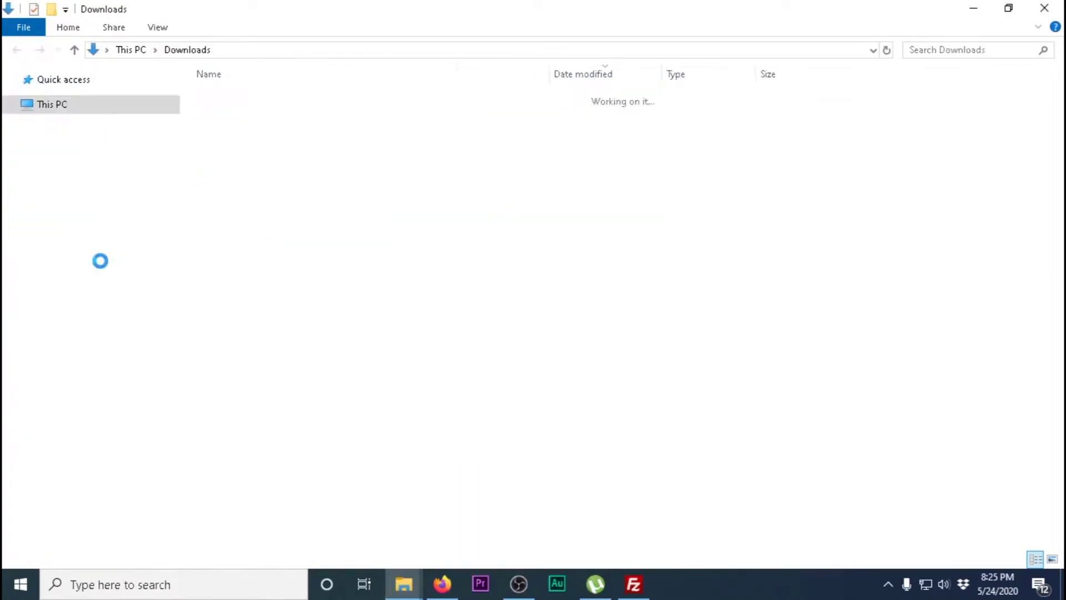
double_click(232, 15)
double_click(619, 202)
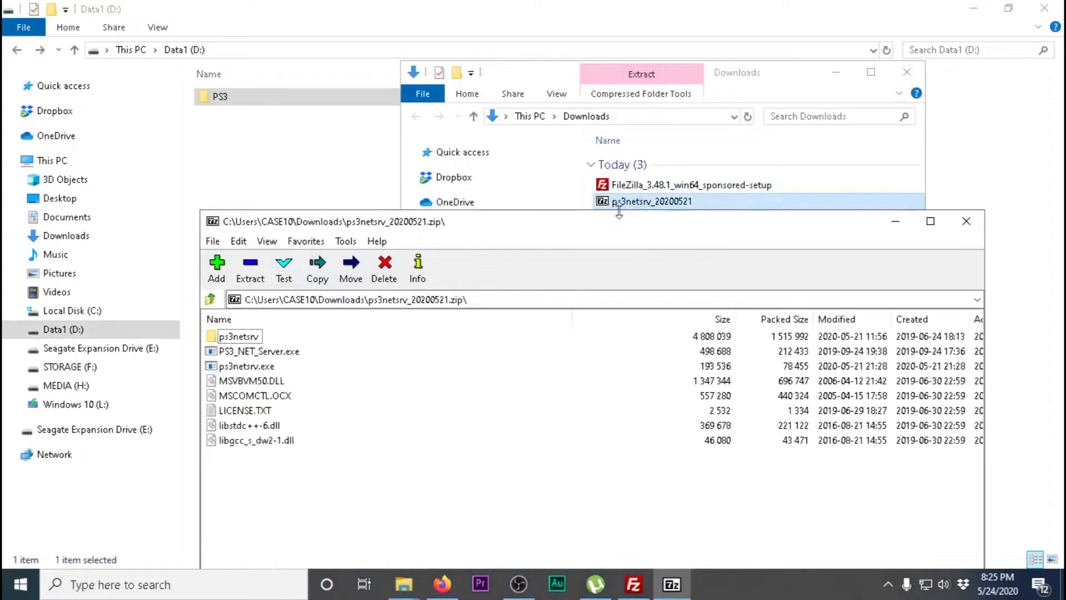
click(210, 301)
click(967, 222)
Extract the ps3netsrv_20200521 archive to a folder named netserver on drive D:.
right_click(677, 204)
mouse_move(699, 224)
click(444, 264)
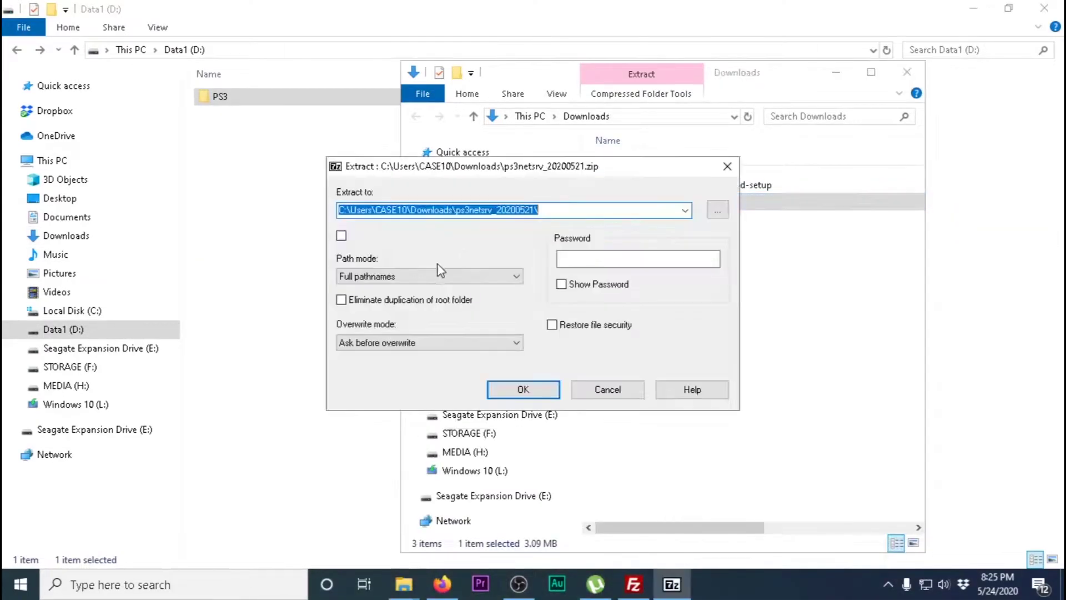
key(Tab)
key(Return)
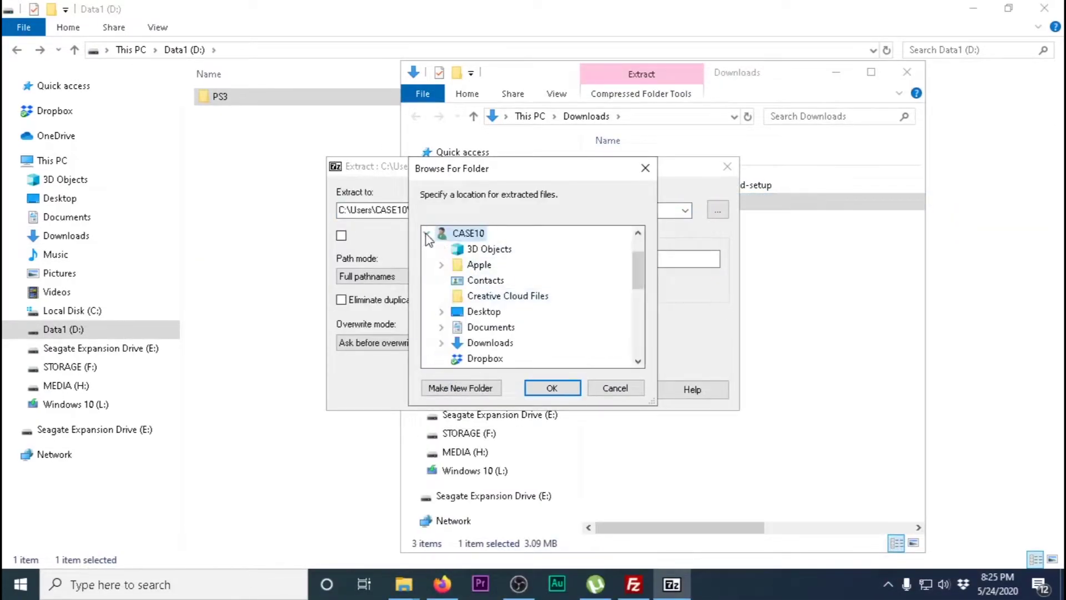
click(467, 295)
scroll(532, 314, down, 1)
click(487, 358)
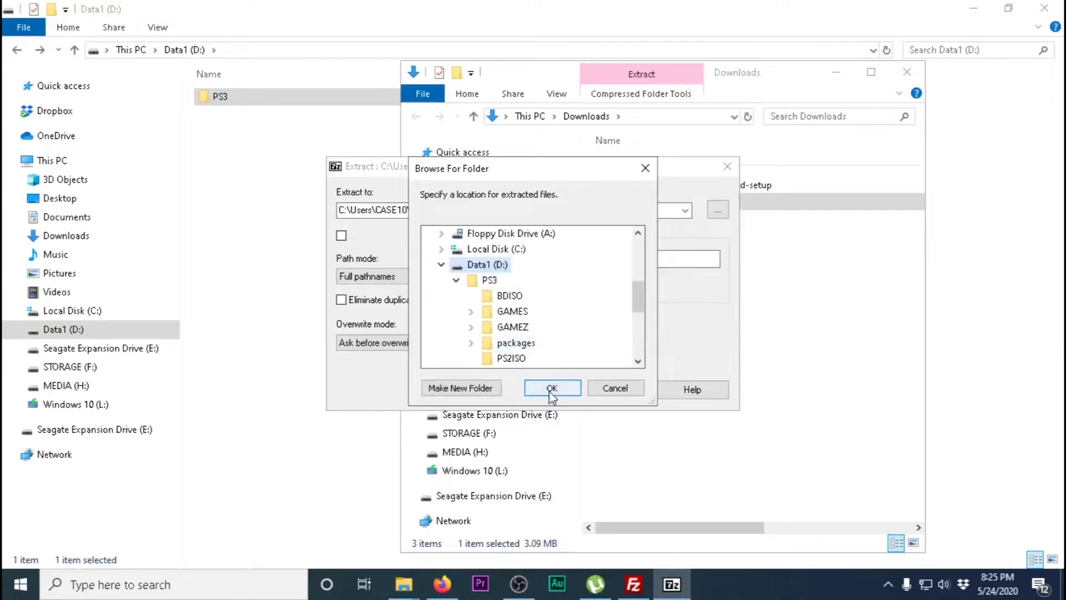
click(552, 388)
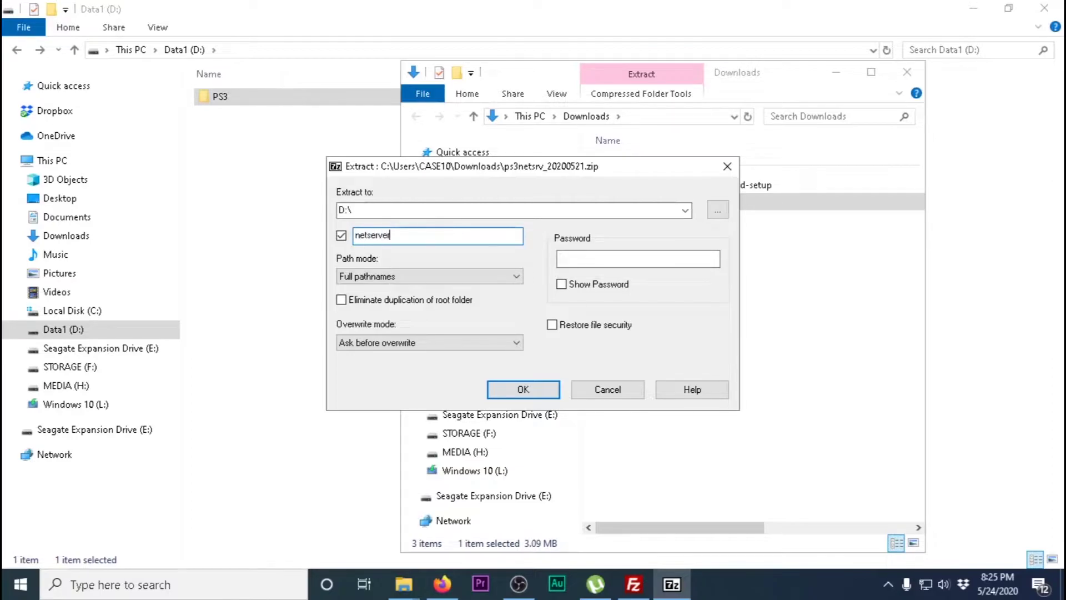
click(524, 391)
Launch PS3_NET_Server from the extracted netserver folder and choose D:\PS3 as the folder to share.
double_click(231, 113)
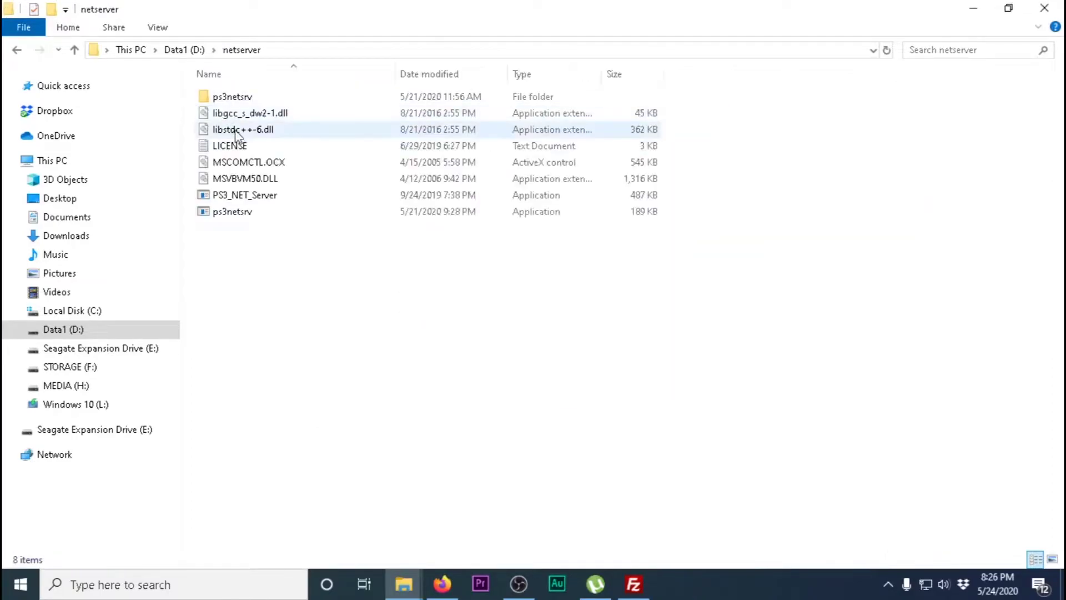
double_click(234, 198)
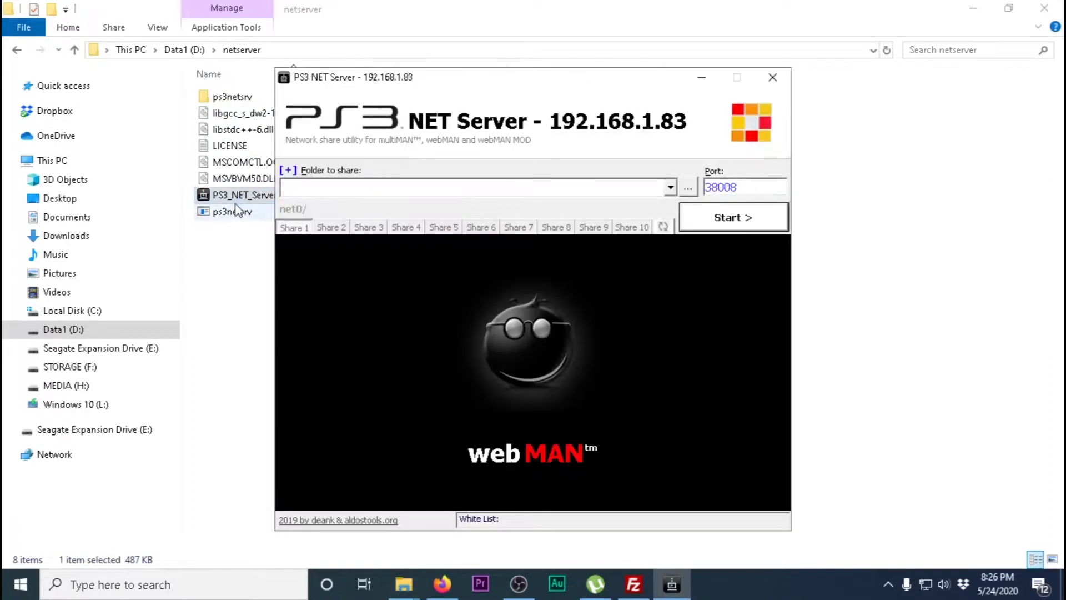
click(688, 189)
click(428, 296)
scroll(537, 305, down, 2)
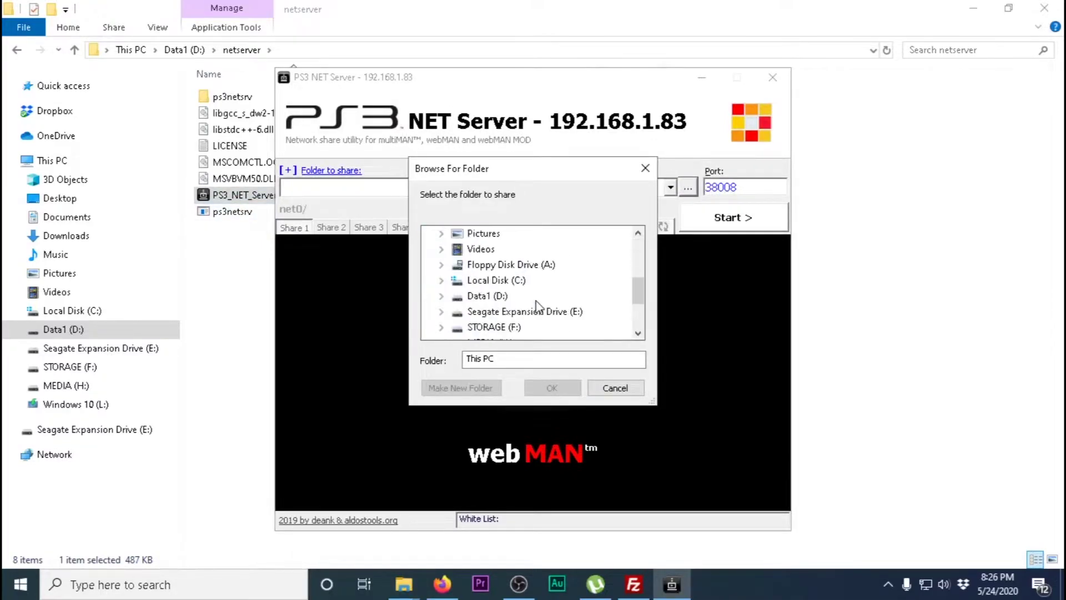
double_click(476, 300)
double_click(484, 326)
click(552, 387)
Start the PS3 NET Server and allow ps3netsrv through Windows Defender Firewall on private networks.
click(727, 218)
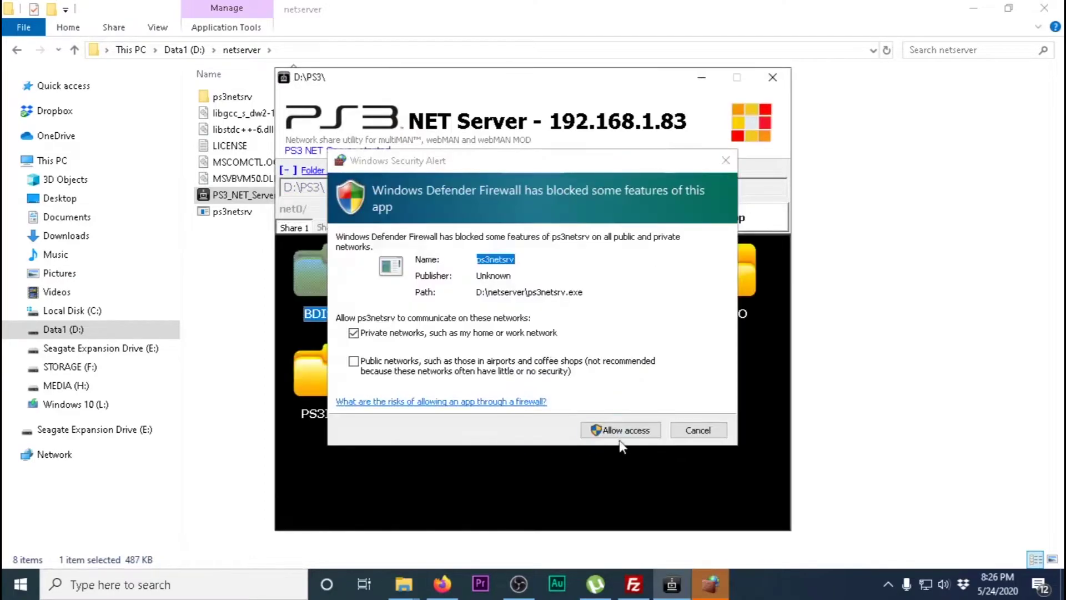
click(606, 431)
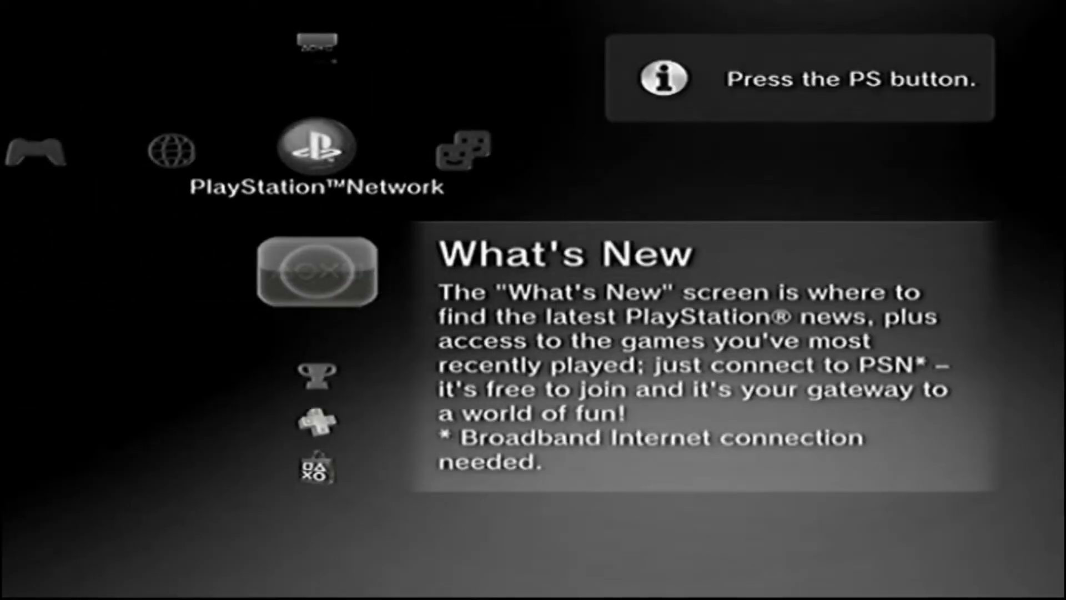
Switch to the PS3 home menu and open the network settings in the Settings category.
key(Left)
key(Left)
key(Left)
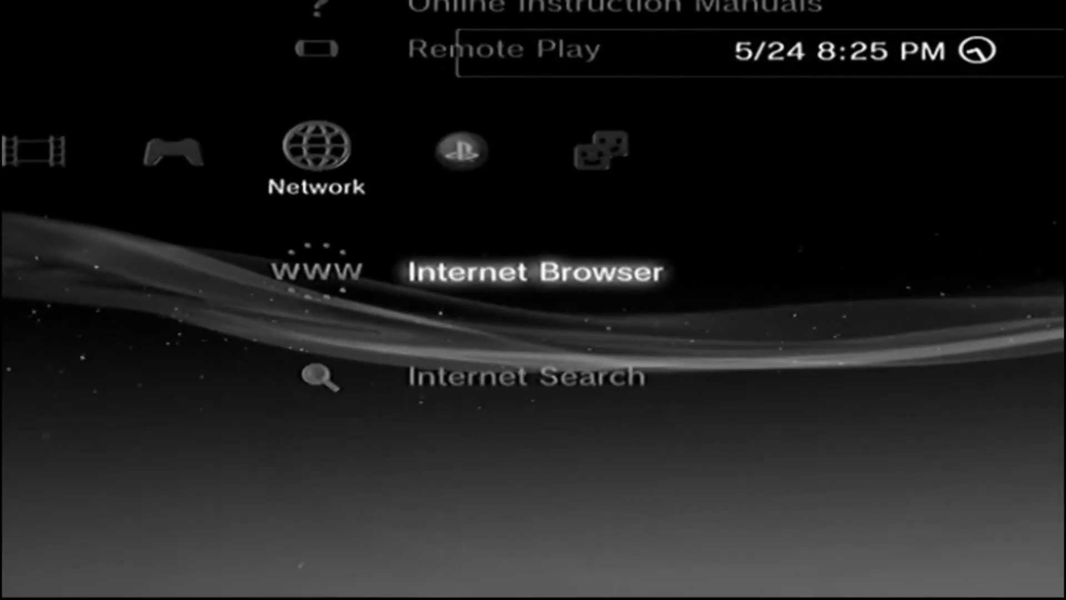
key(Left)
key(Left)
key(Left)
key(Down)
key(Down)
key(Down)
key(Down)
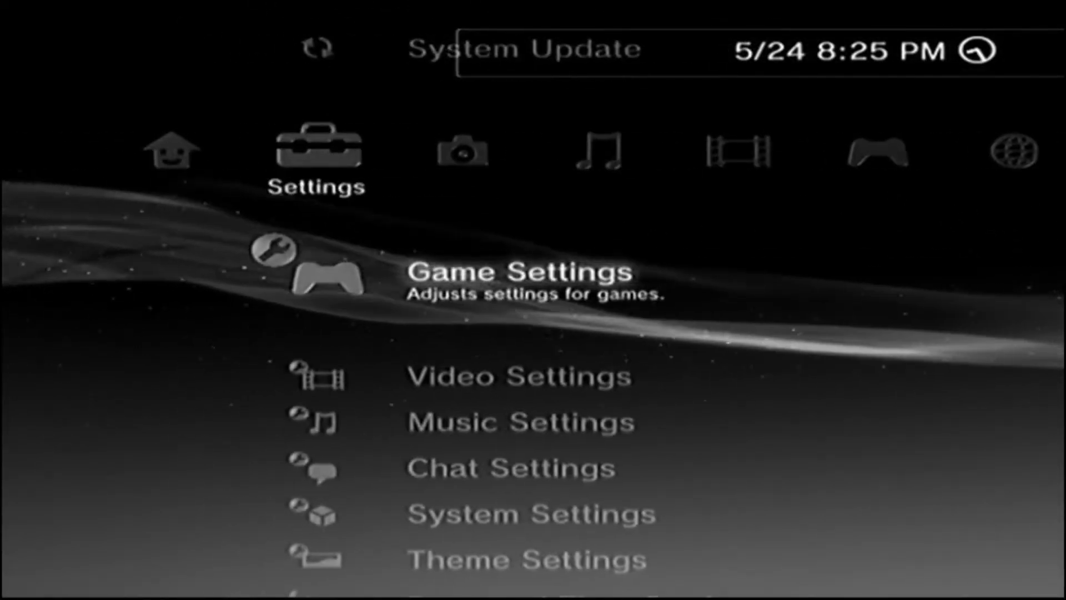
key(Down)
key(Down)
key(Down)
key(Down)
key(Down)
key(Down)
key(Down)
key(Down)
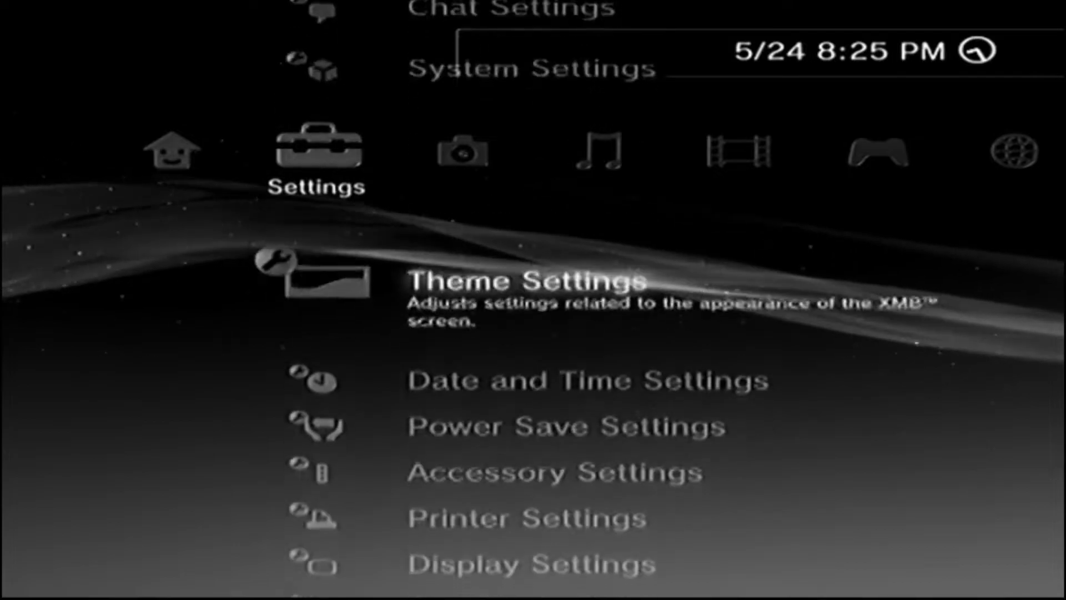
key(Down)
key(Down)
key(Return)
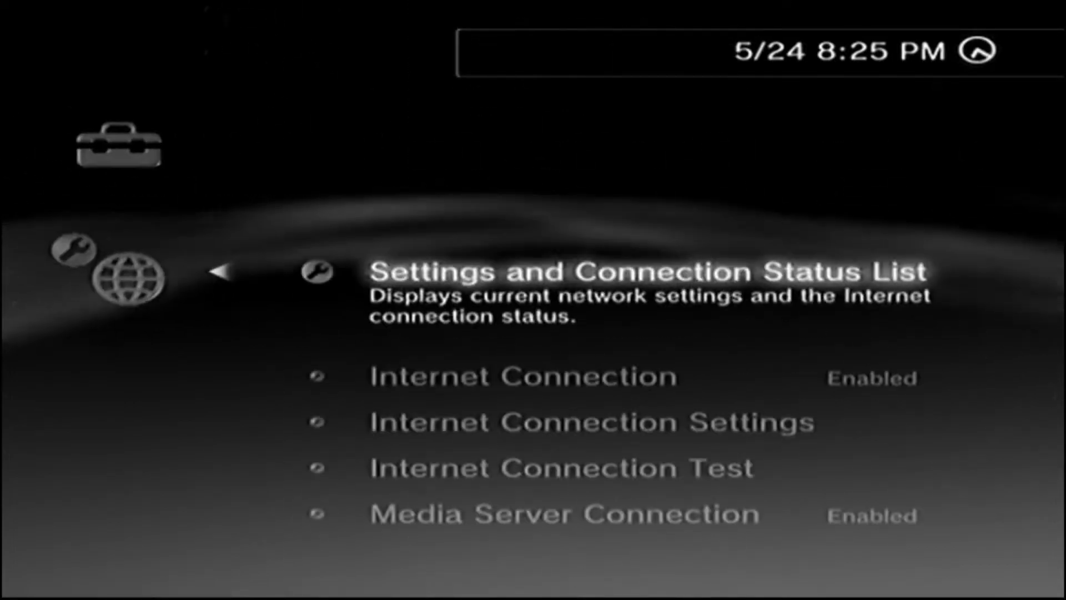
Open Internet Connection Settings, choose the Custom method and scan for wireless access points.
key(Down)
key(Down)
key(Return)
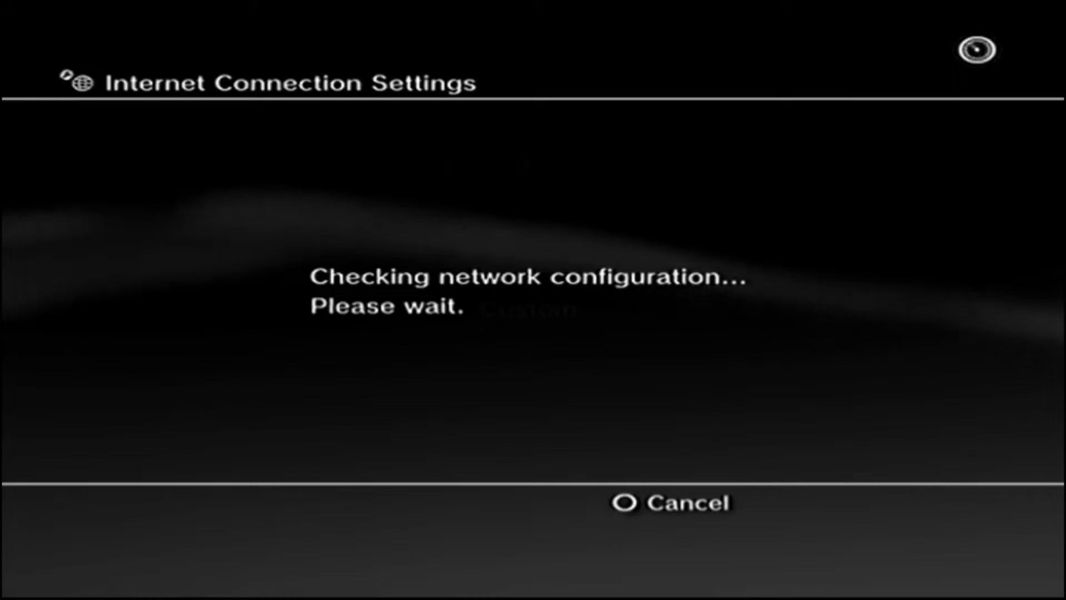
key(Down)
key(Return)
key(Return)
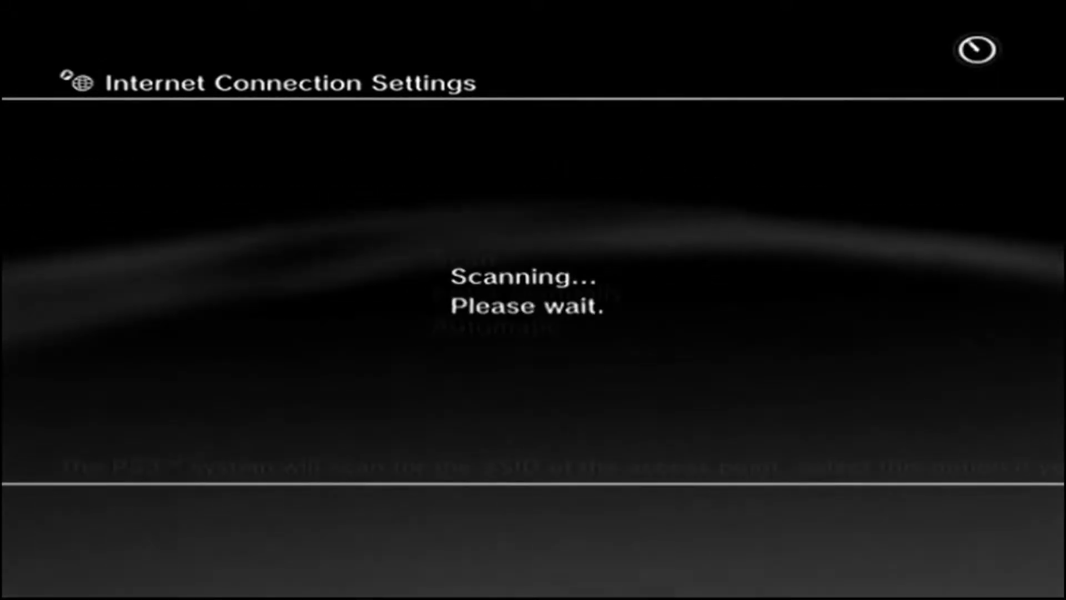
Select the TELUS0850 access point and proceed through its security settings to the WPA key entry.
key(Down)
key(Down)
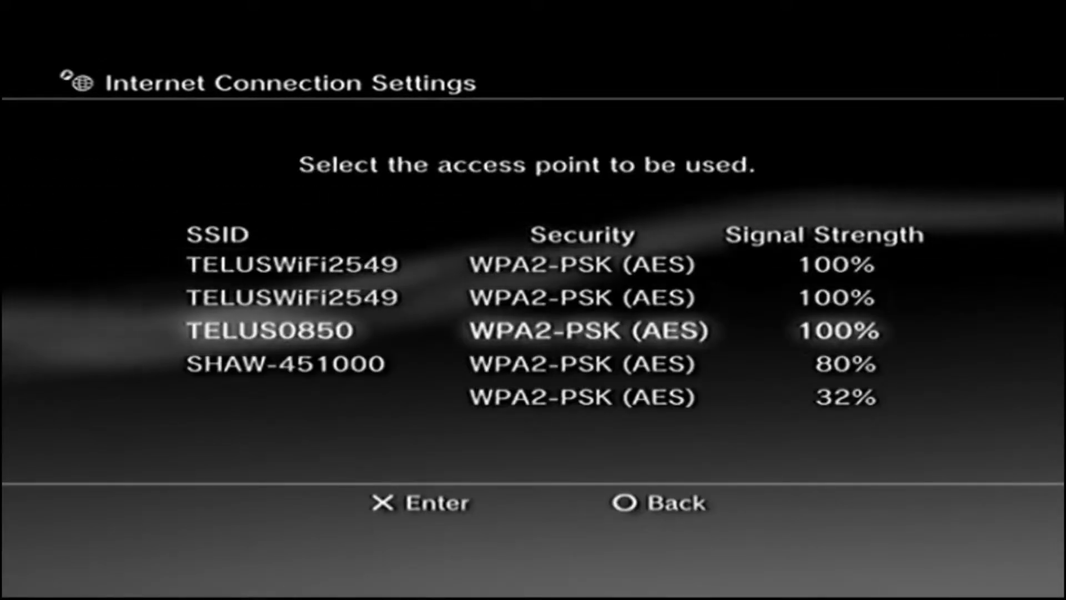
key(Return)
key(Right)
key(Right)
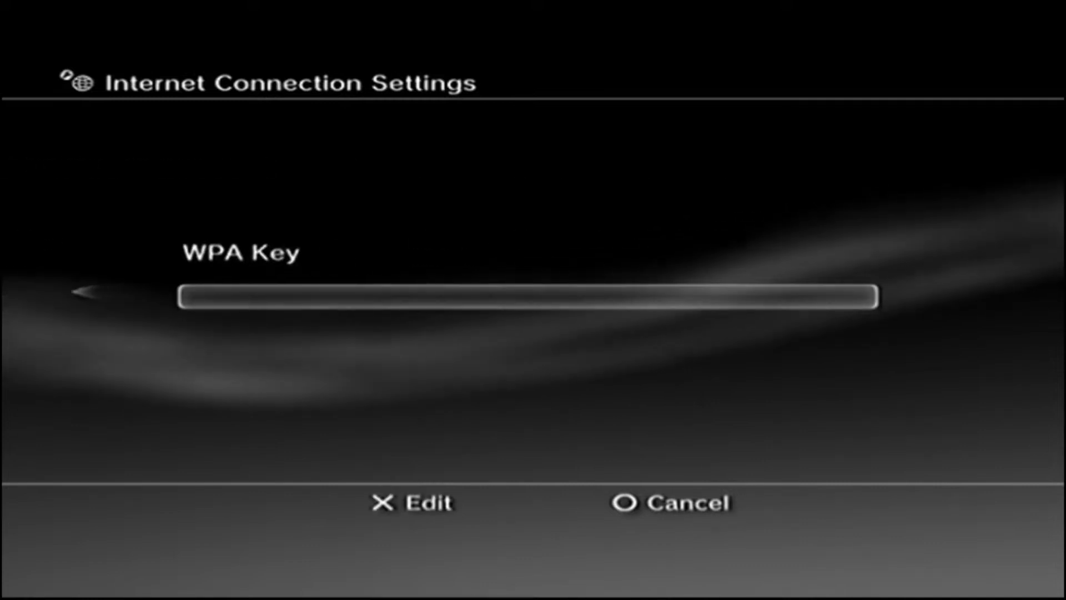
Enter the network's WPA key and save the Internet connection settings.
key(Return)
key(Left)
key(Left)
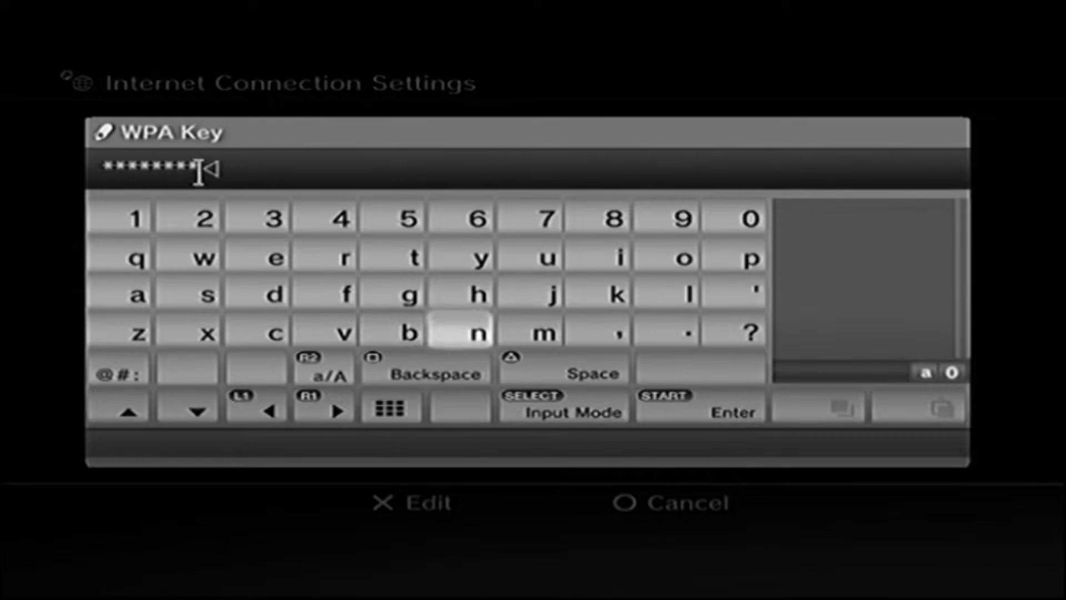
key(Return)
key(Right)
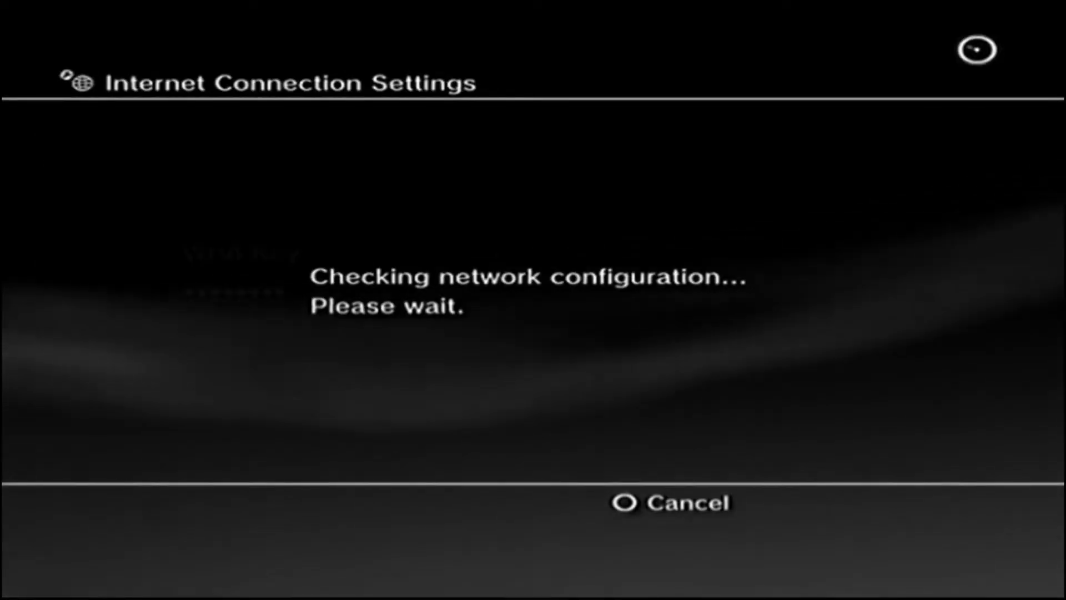
key(Return)
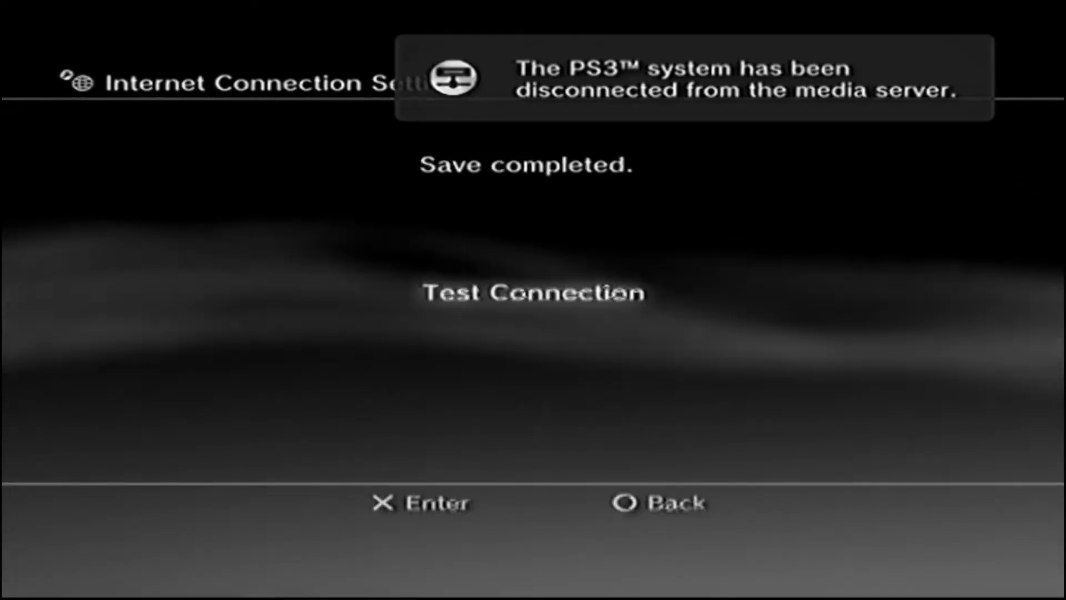
Start the connection test for the saved network and back out of the connection settings.
key(Return)
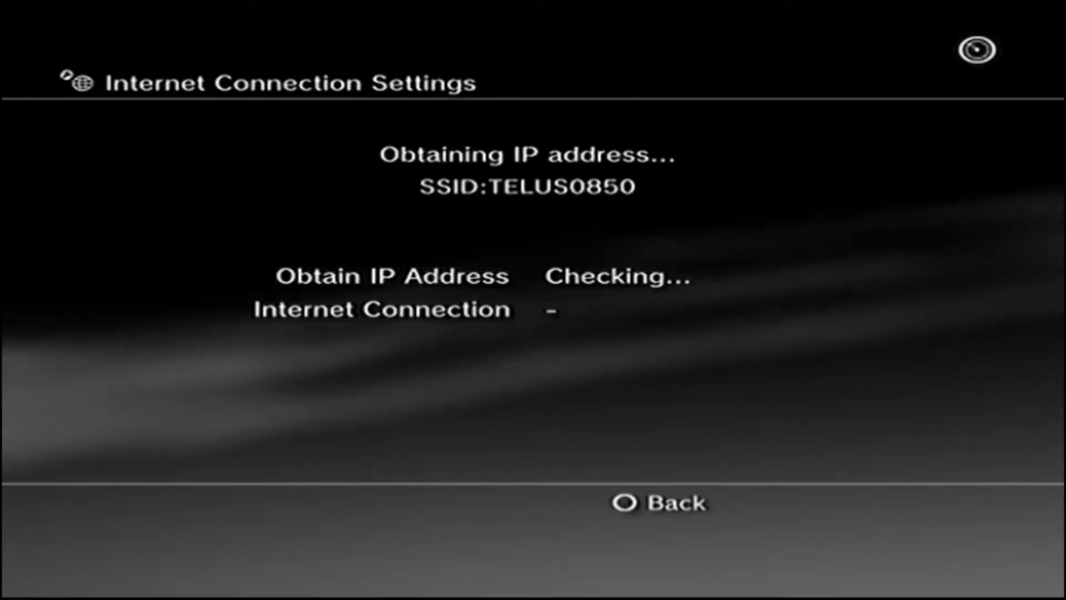
key(Escape)
key(Escape)
Open the PS3 webMAN [Setup] page from webMAN Setup in the webMAN Games folder.
key(Right)
key(Right)
key(Right)
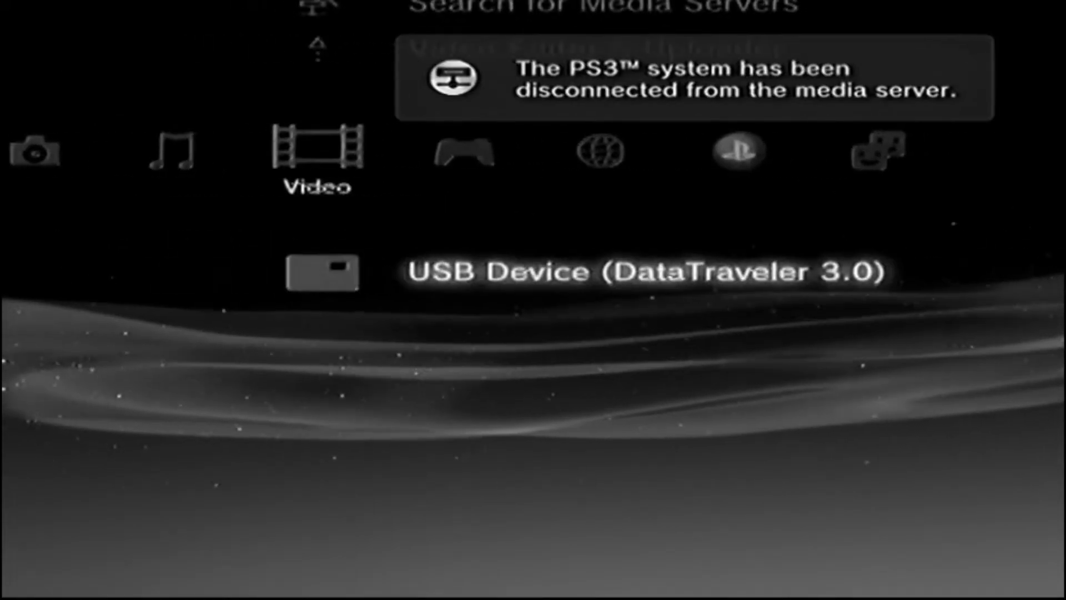
key(Right)
key(Right)
key(Left)
key(Return)
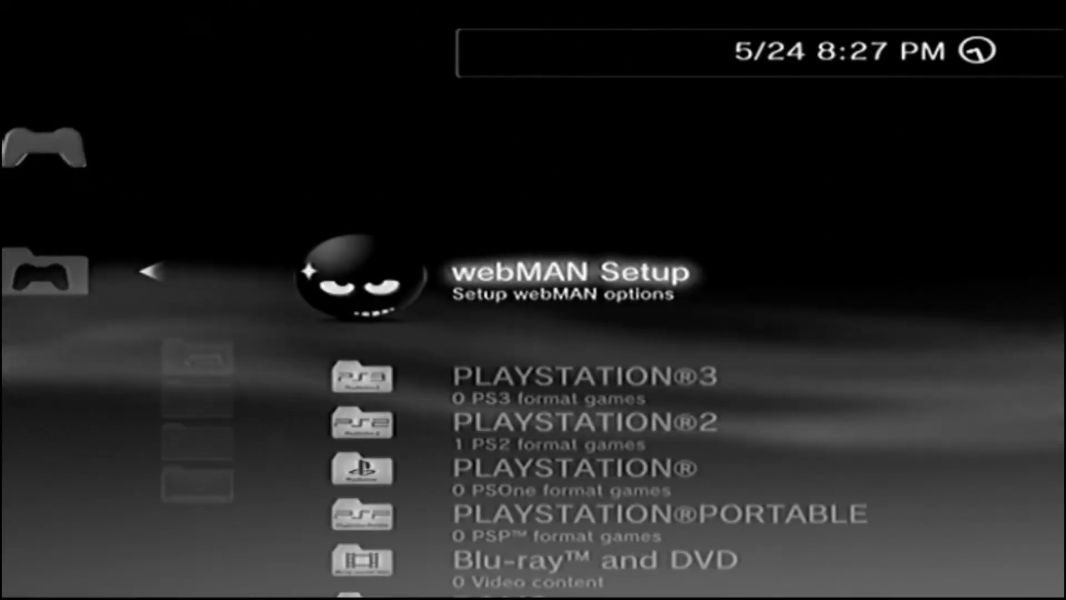
key(Return)
key(Down)
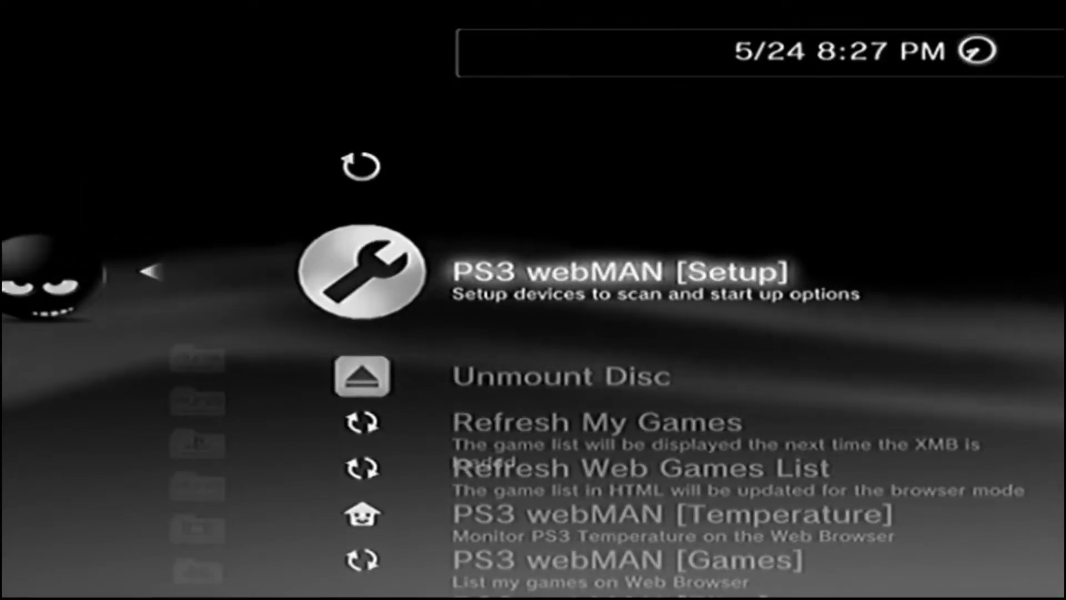
key(Return)
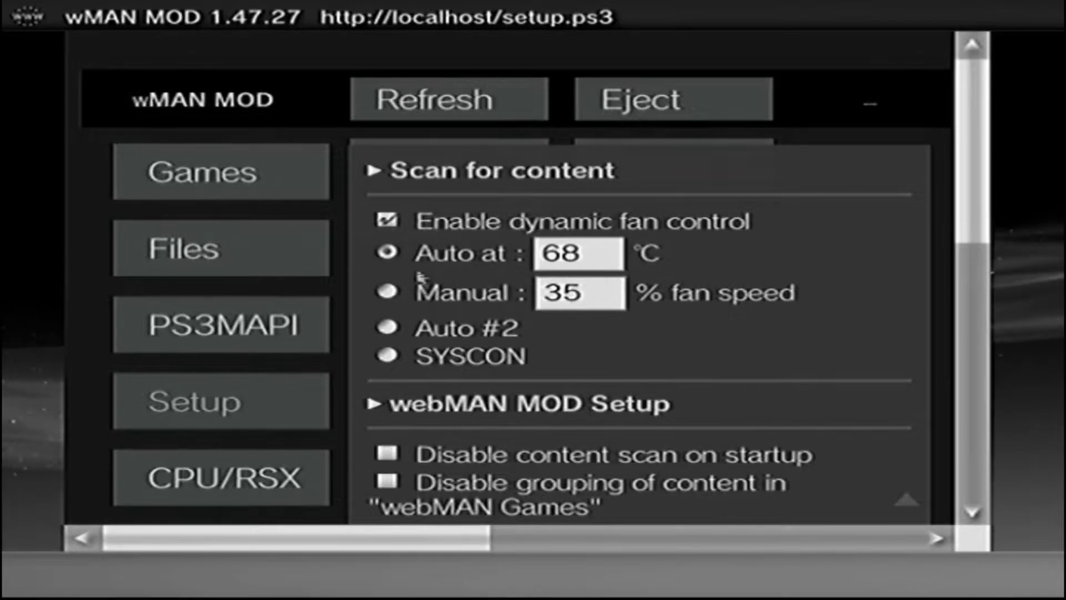
Expand Scan for content, enable the first Scan for LAN games/videos option and set the PS3NETSRV#1 IP to 192.168.1.83.
click(417, 180)
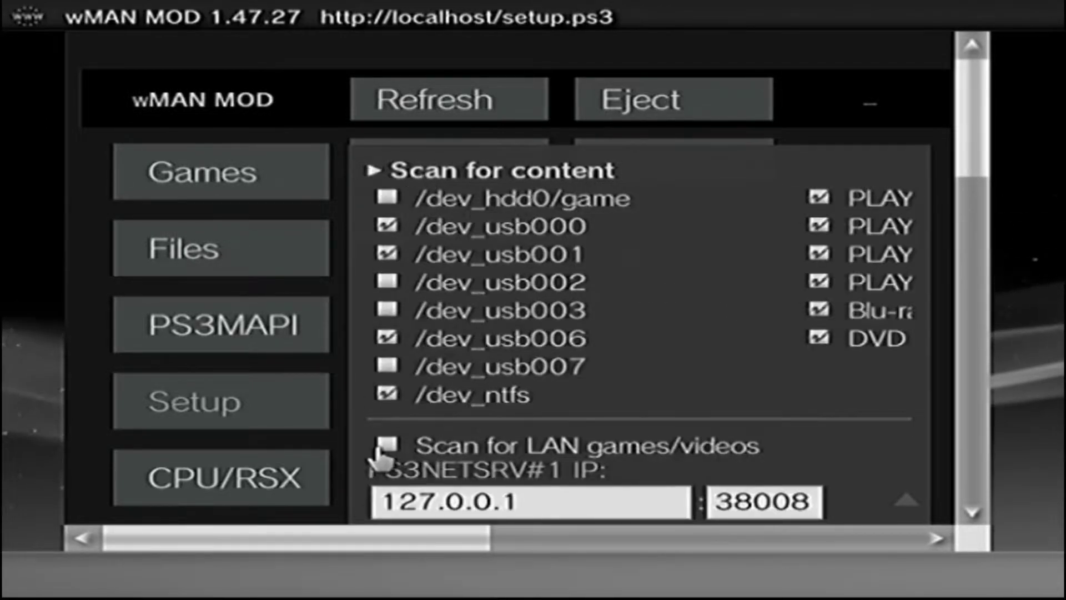
click(534, 499)
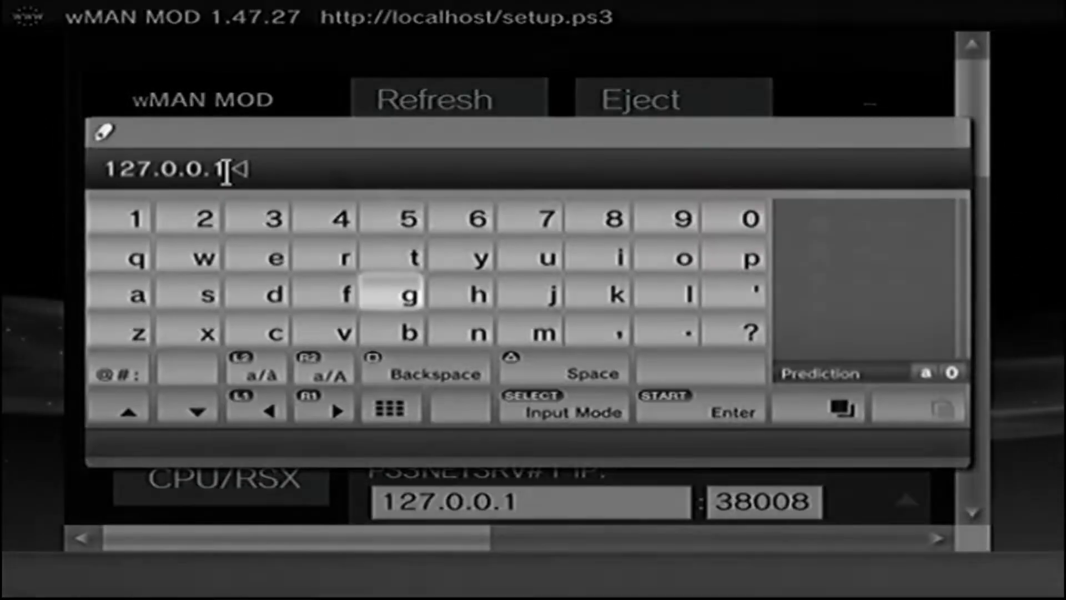
key(BackSpace)
key(BackSpace)
key(BackSpace)
key(BackSpace)
key(Up)
key(Up)
key(Left)
key(Left)
key(Left)
key(Left)
text(1)
key(Right)
key(Right)
key(Right)
key(Right)
key(Right)
key(Right)
key(Right)
key(Right)
key(Right)
key(Right)
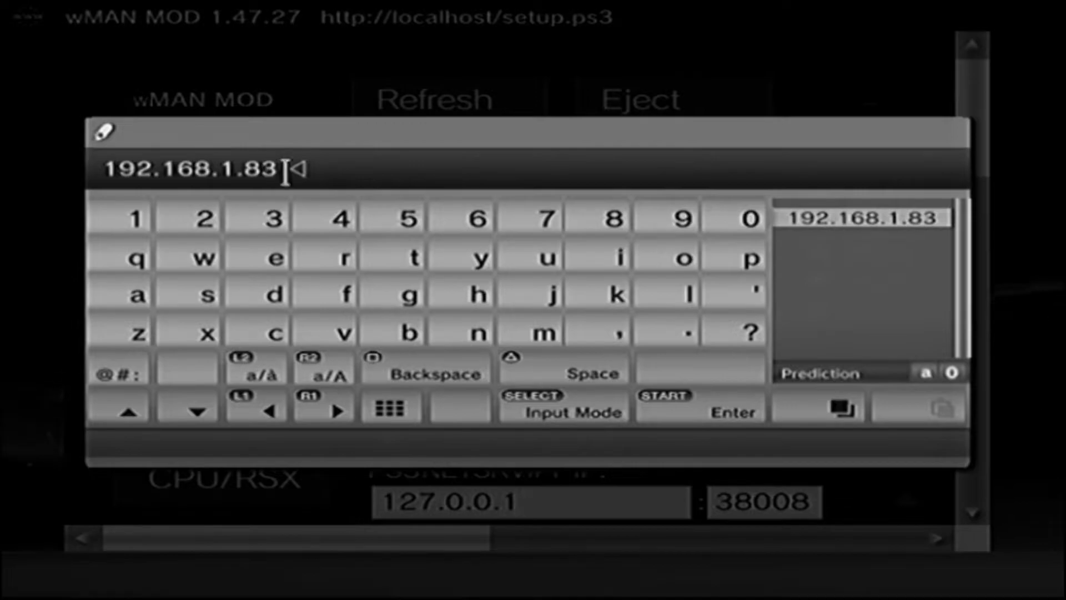
key(Return)
Save the webMAN MOD setup.
scroll(533, 507, down, 10)
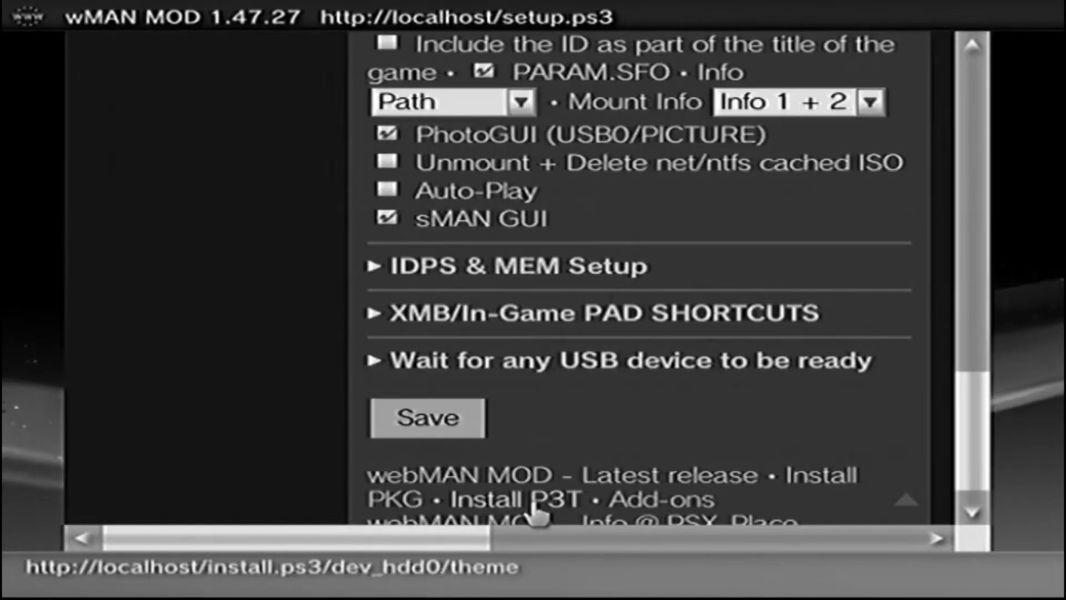
scroll(521, 426, down, 1)
click(437, 410)
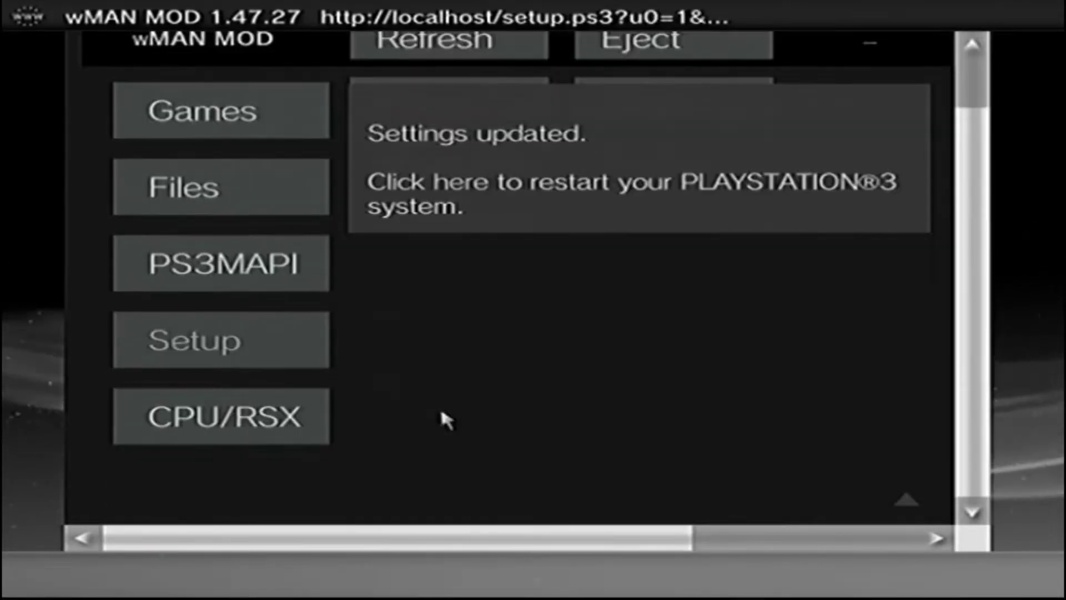
Reopen the webMAN Setup page and check the LAN scan settings under Scan for content.
click(204, 333)
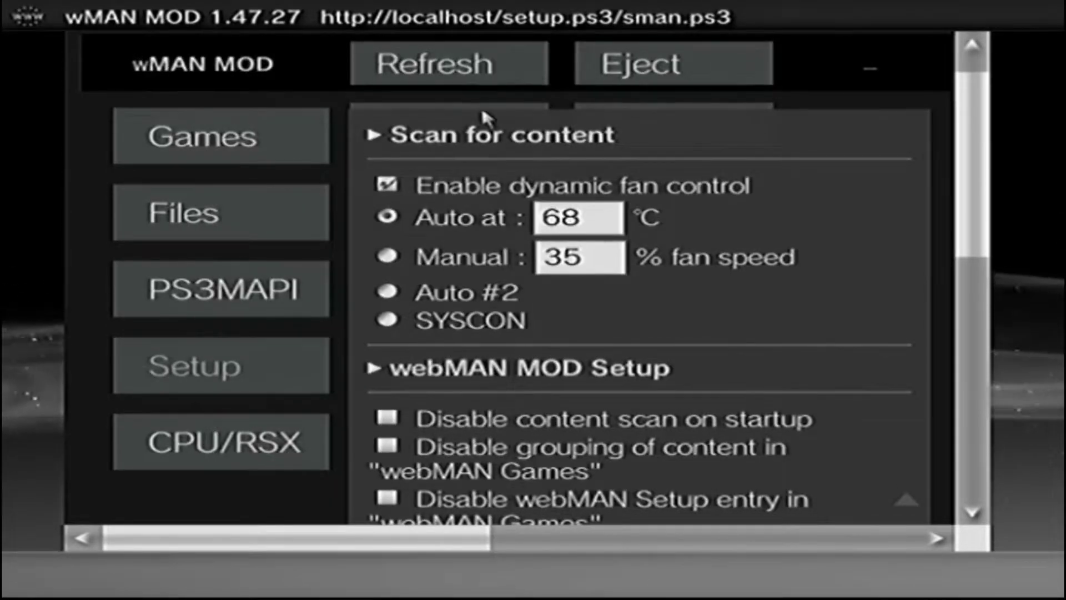
click(481, 136)
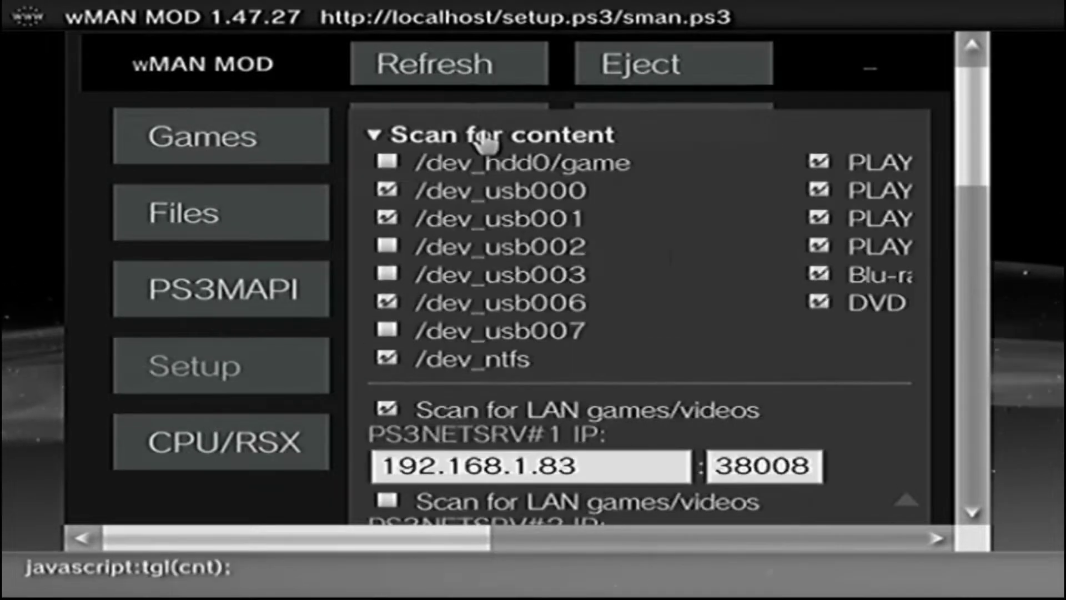
click(481, 136)
Refresh the content from the wMAN MOD page, close the browser and return to the webMAN Games folder.
click(482, 65)
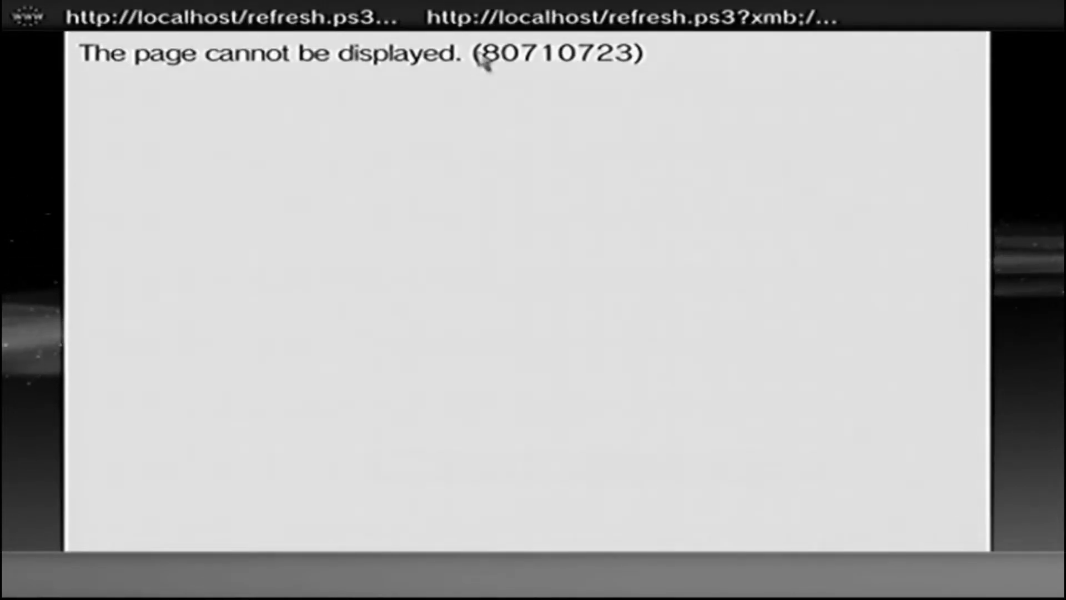
key(Escape)
key(Return)
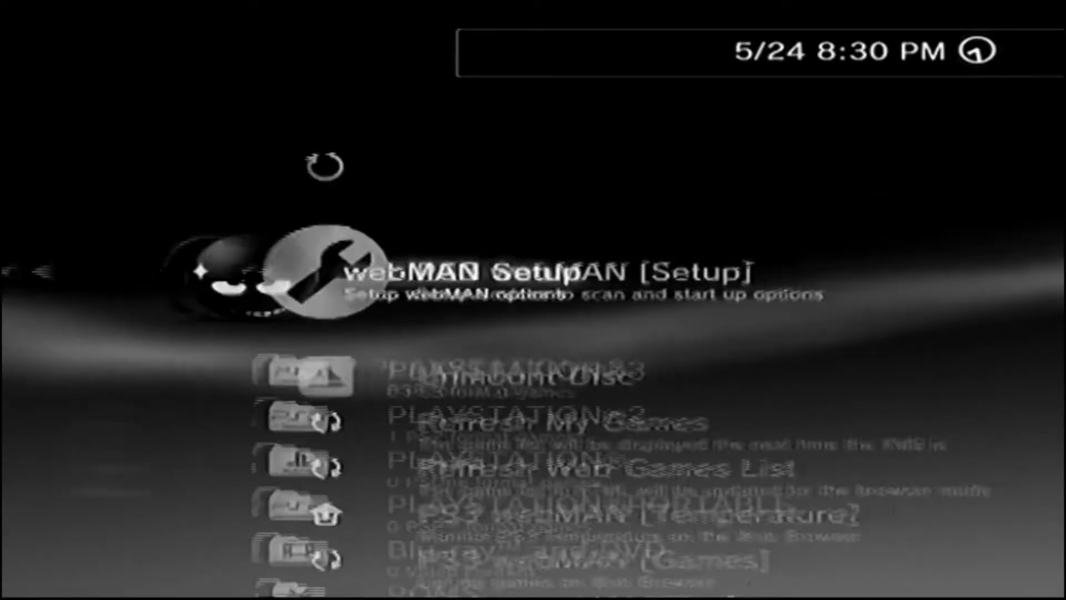
key(Down)
key(Escape)
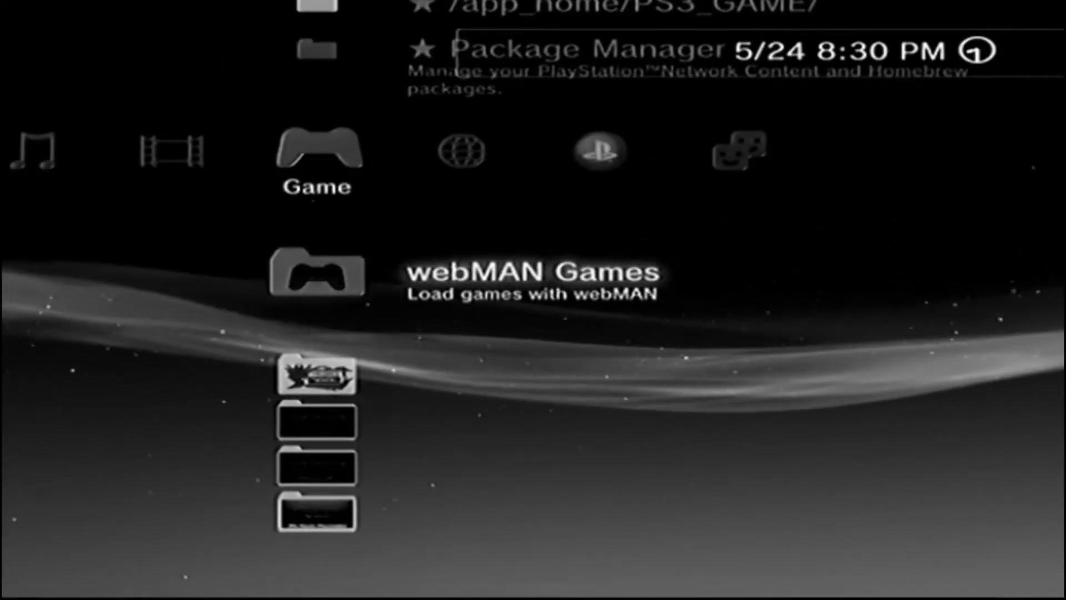
Run Refresh My Games from webMAN Setup and accept the file system check after the console restarts.
key(Return)
key(Up)
key(Return)
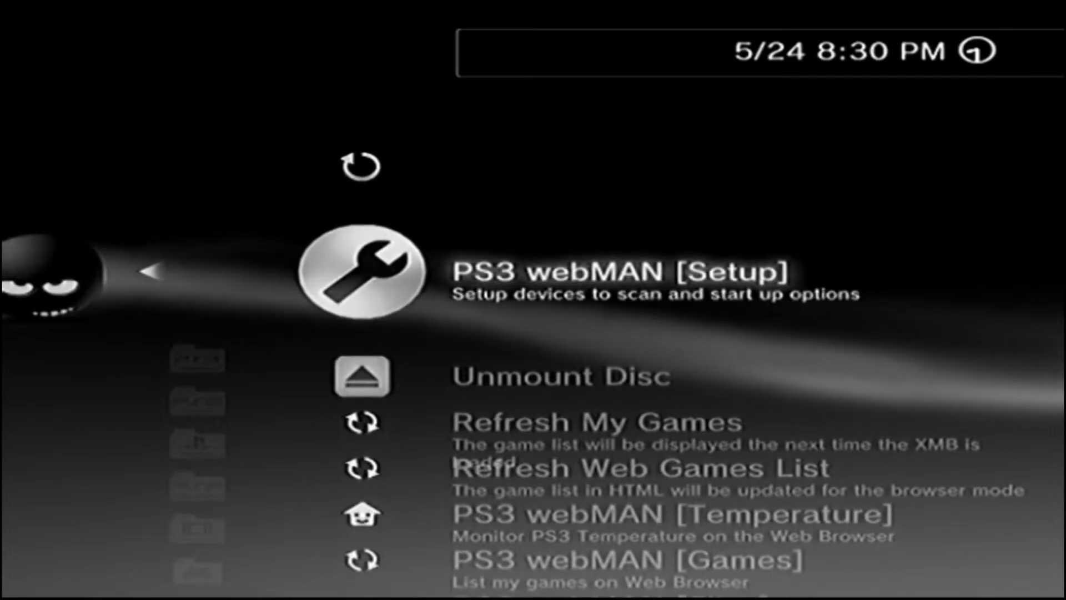
key(Down)
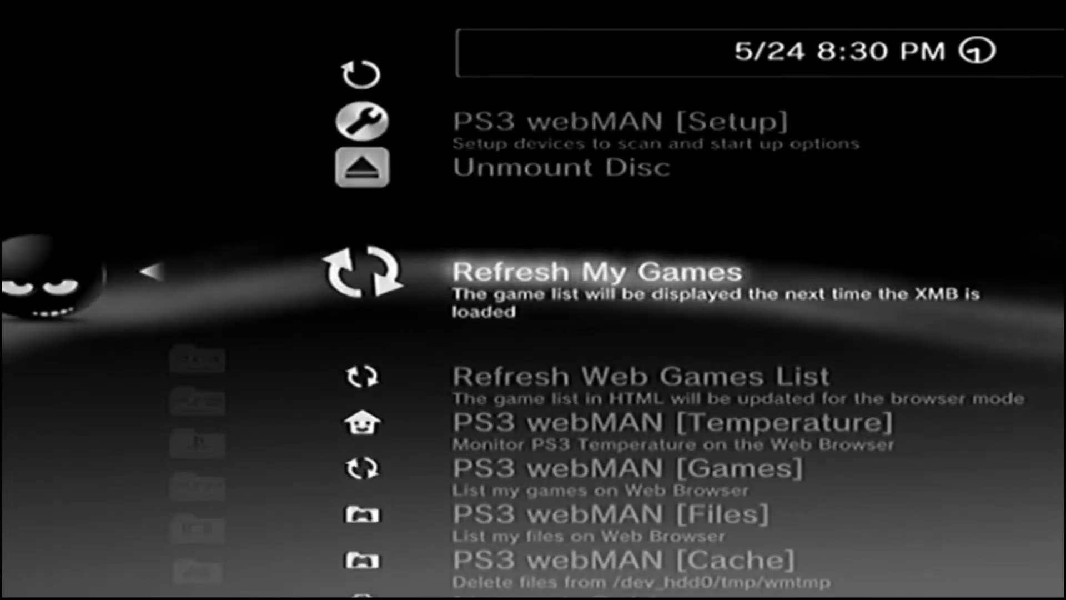
key(Return)
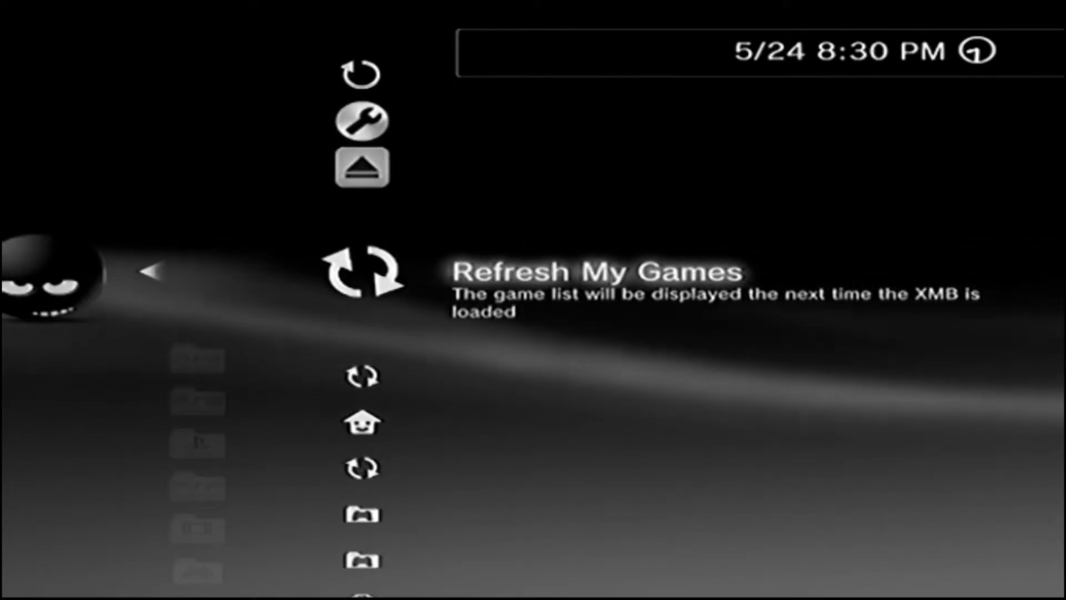
key(Down)
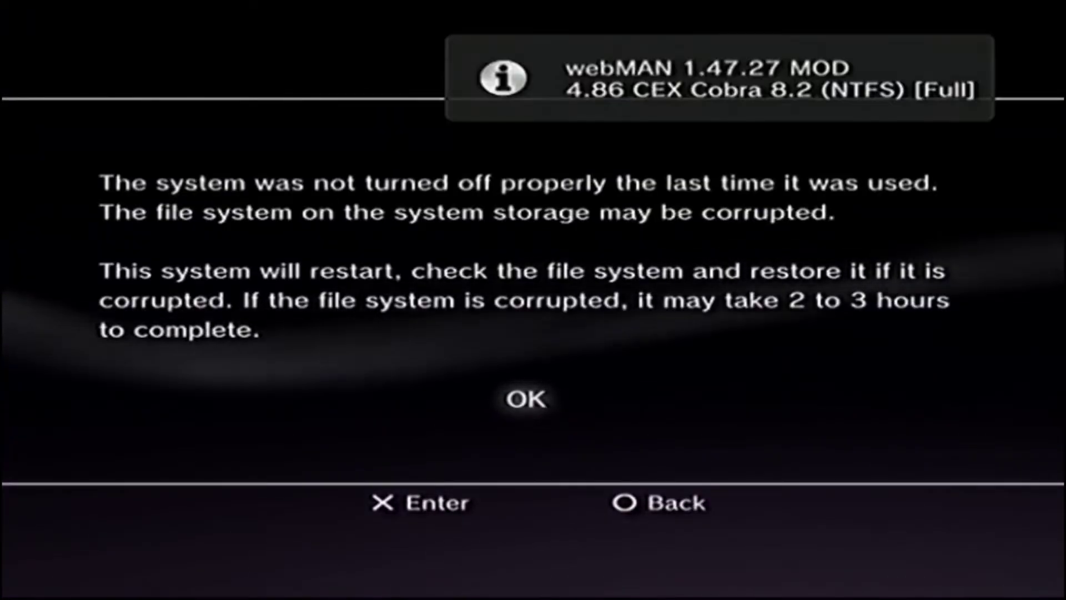
key(Return)
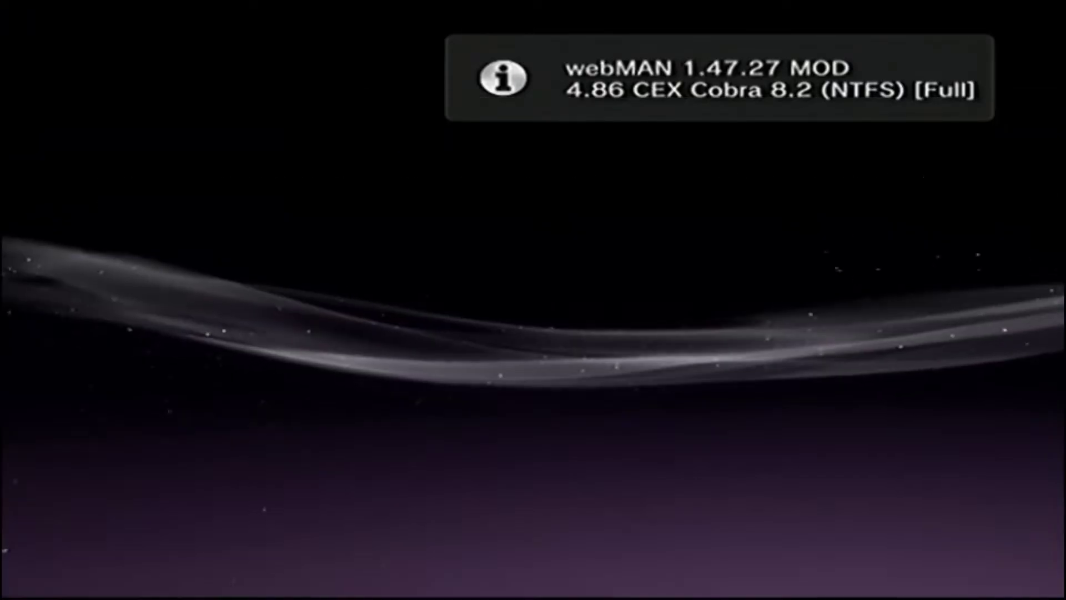
Launch the Internet Browser, open and confirm its Home Page setting, and exit the browser.
key(Left)
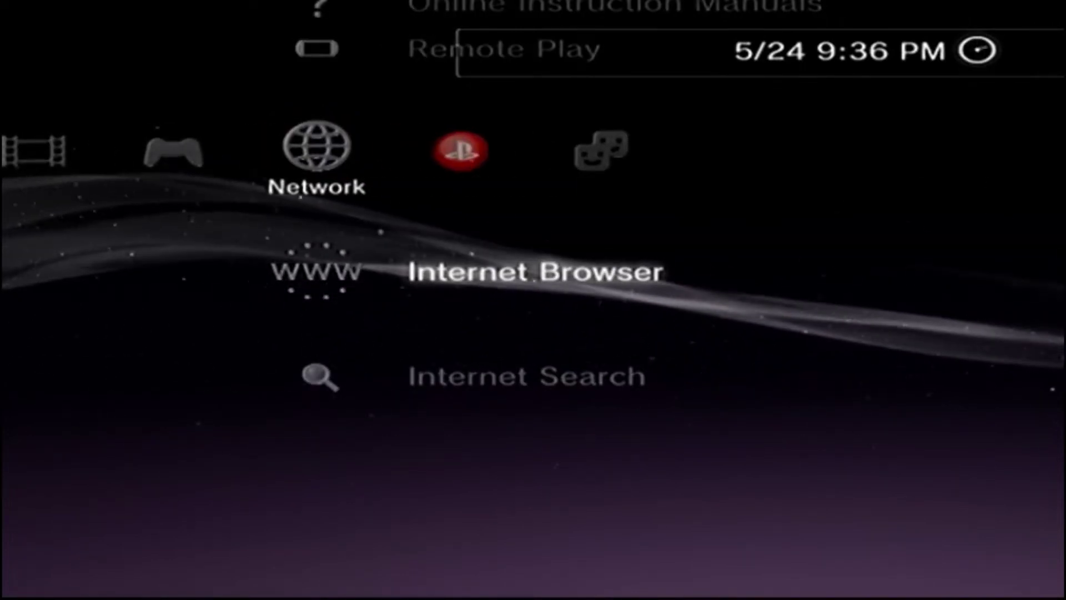
key(Return)
key(Menu)
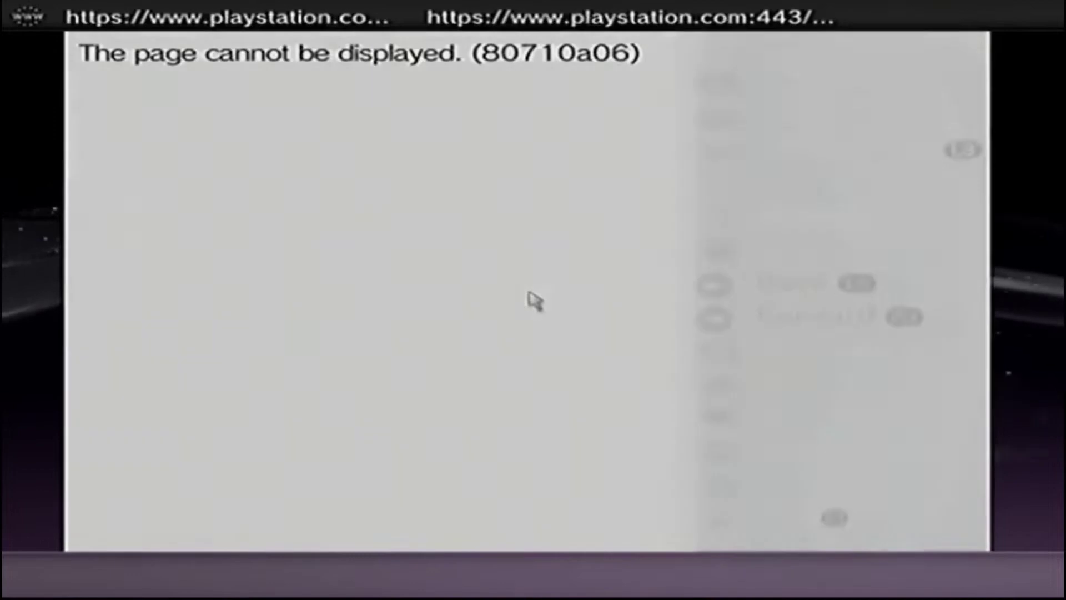
key(Up)
key(Up)
key(Right)
key(Down)
key(Down)
key(Down)
key(Down)
key(Down)
key(Down)
key(Down)
key(Down)
key(Down)
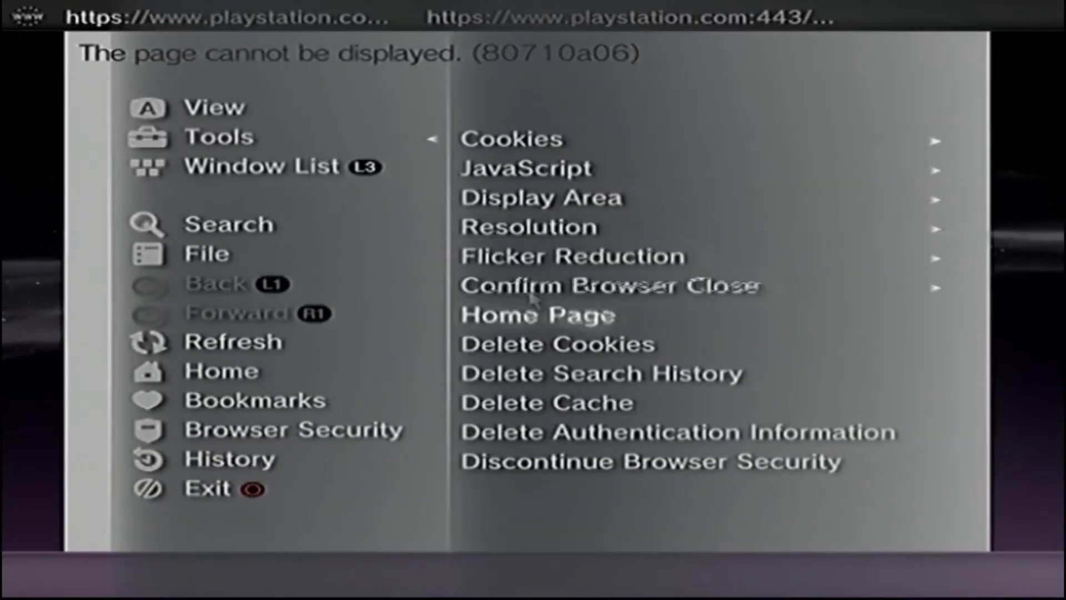
key(Return)
key(Return)
key(Escape)
key(Return)
Open the webMAN Games folder and look through its console game categories.
key(Left)
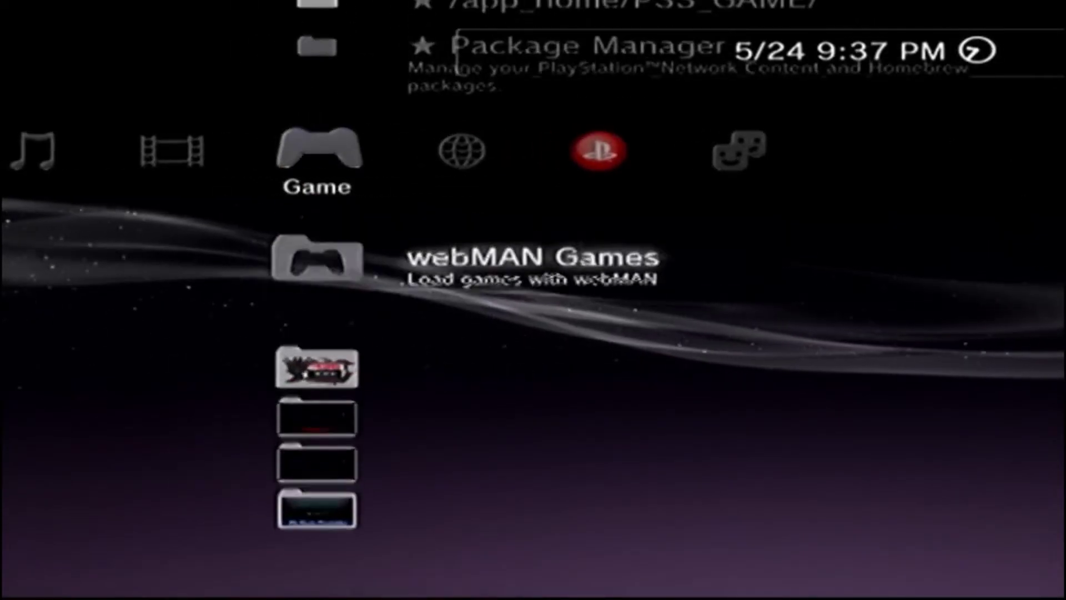
key(Return)
key(Down)
key(Down)
key(Down)
key(Down)
key(Down)
key(Down)
key(Return)
key(Escape)
key(Up)
key(Up)
key(Up)
key(Up)
key(Up)
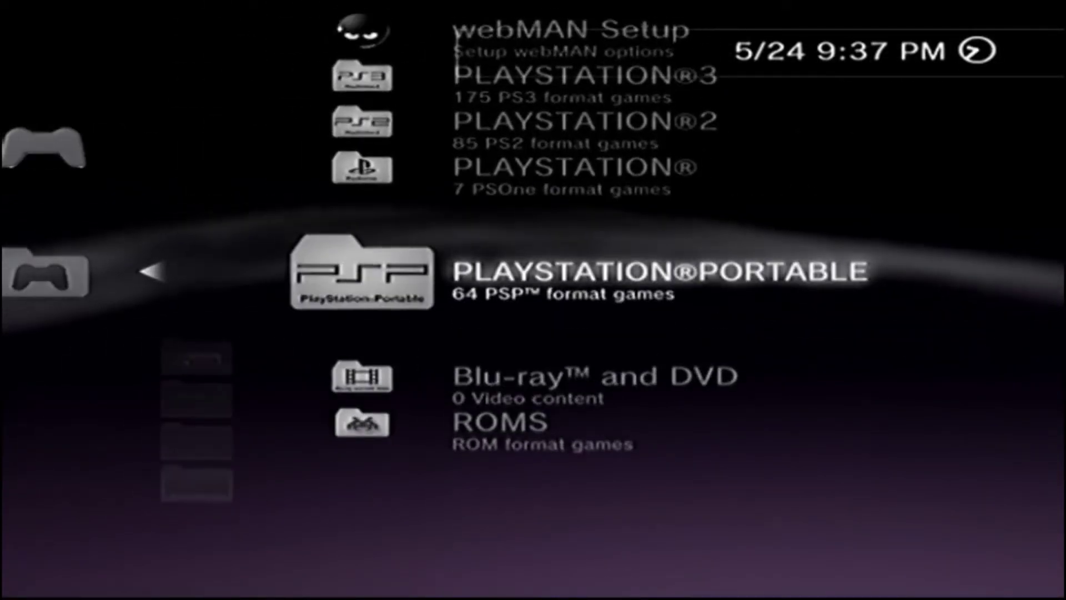
Browse the network games in the PLAYSTATION 3 category and open the PLAYSTATION 2 list.
key(Return)
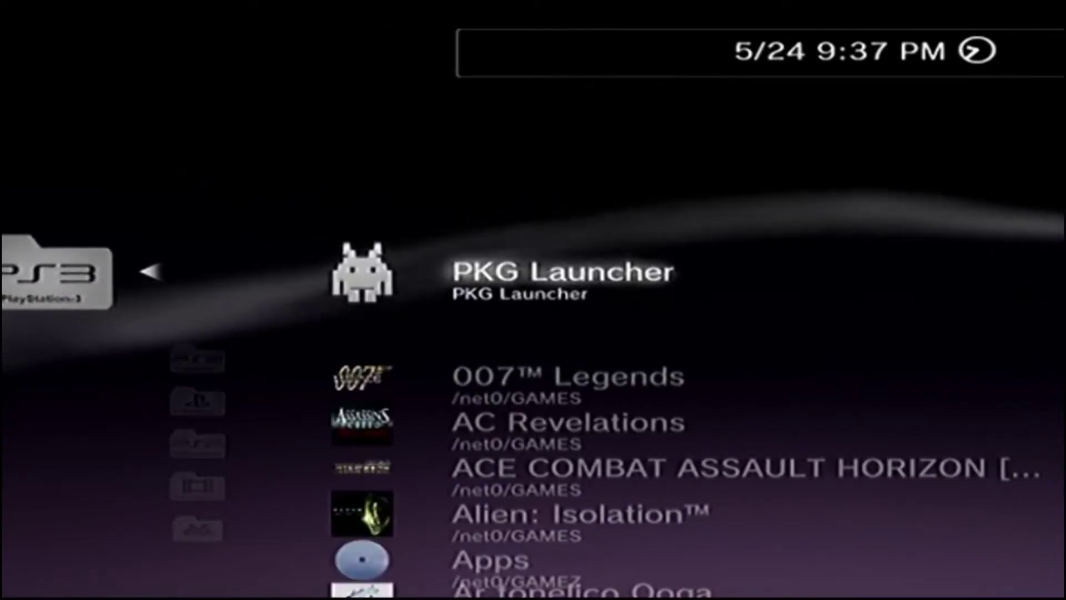
key(Down)
key(Down)
key(Up)
key(Escape)
key(Down)
key(Return)
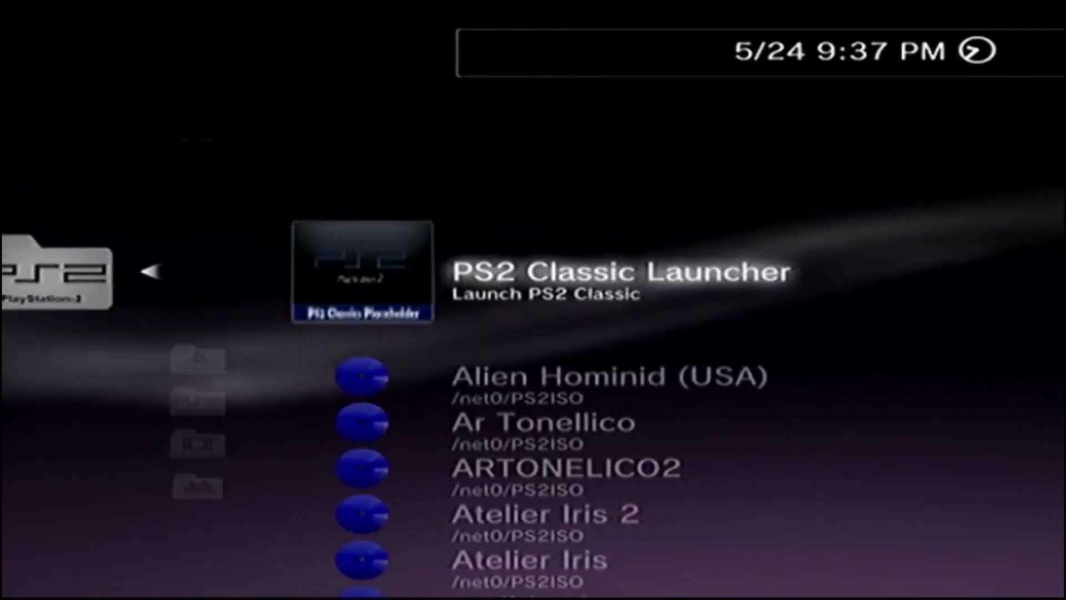
Return to webMAN Setup, restart the console and accept the file system check.
key(Escape)
key(Down)
key(Down)
key(Up)
key(Up)
key(Up)
key(Up)
key(Return)
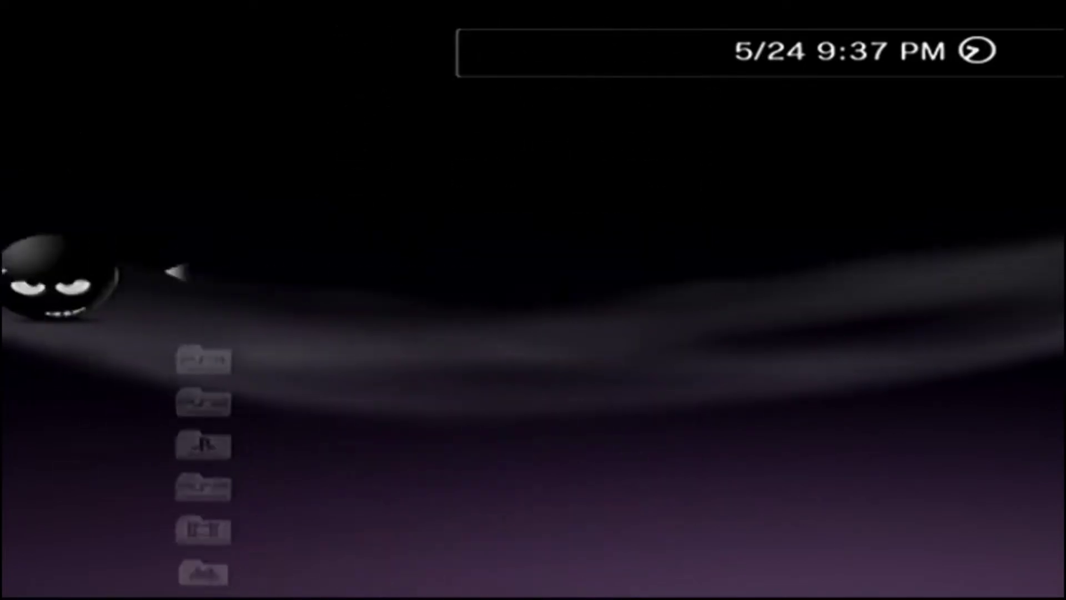
key(Down)
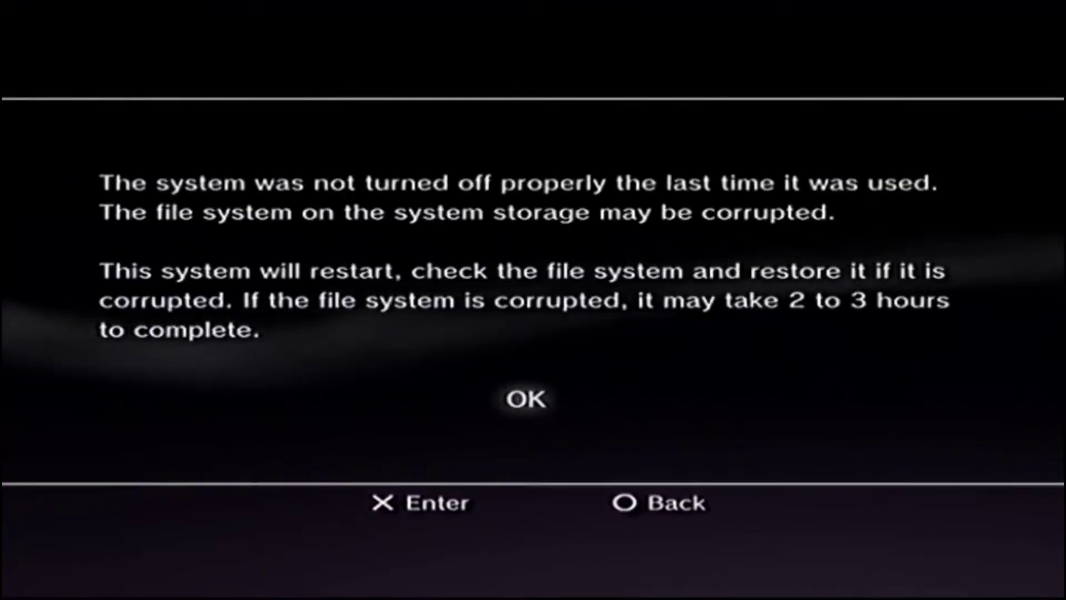
key(Return)
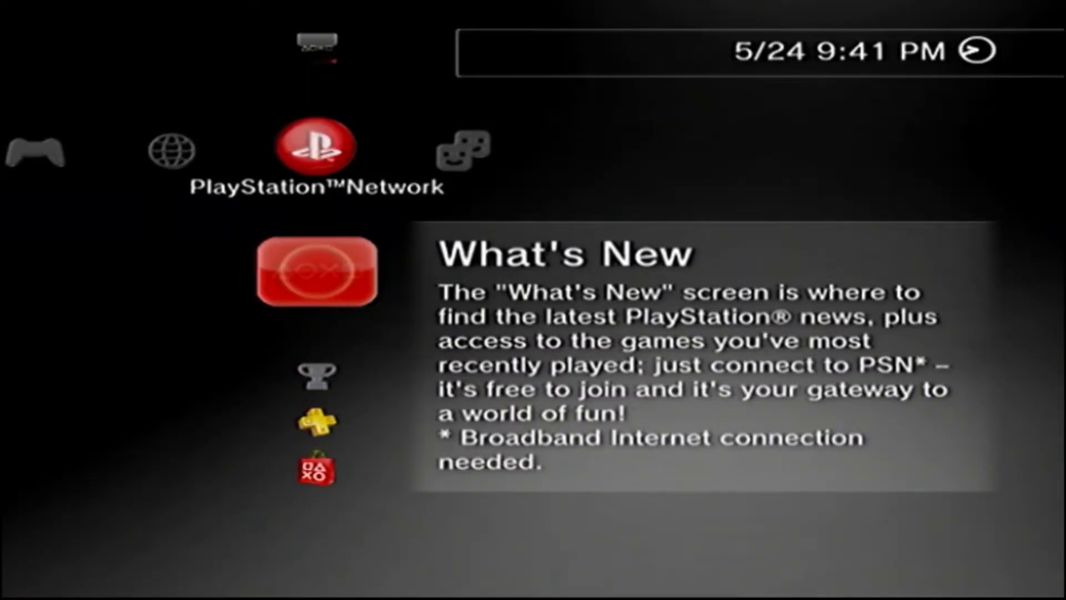
Switch to the PC, launch FileZilla and connect to the console at host 10.35.220.103.
key(Select)
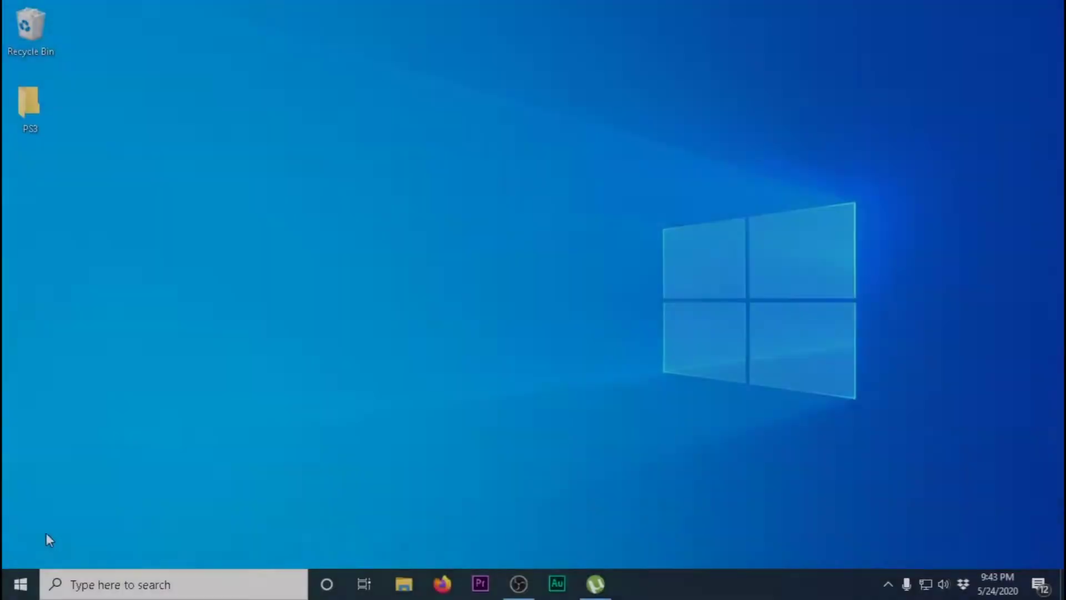
click(111, 584)
text(file)
click(139, 224)
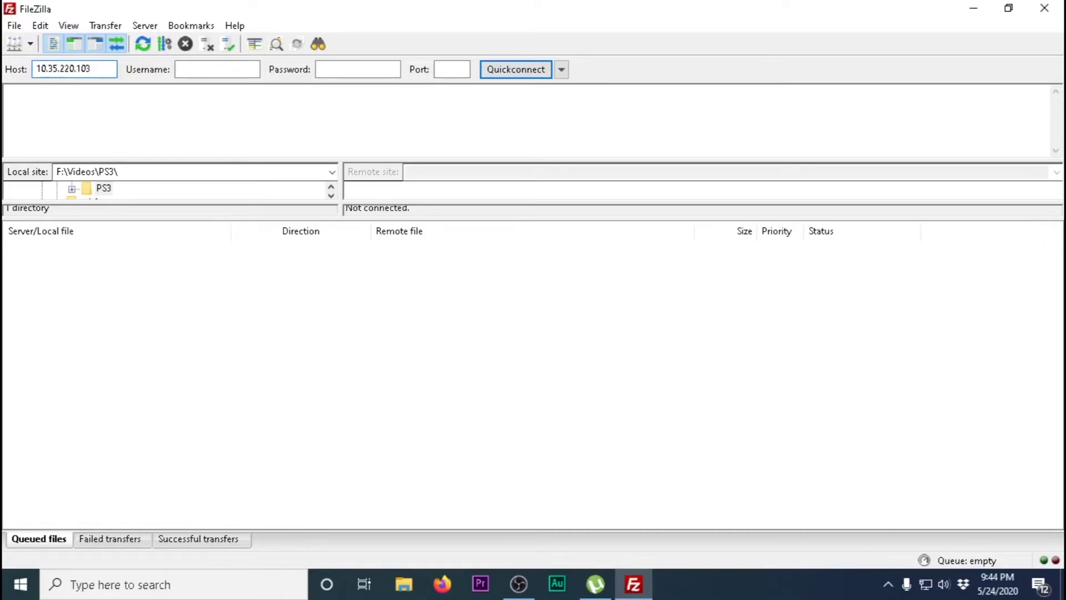
click(497, 71)
click(529, 349)
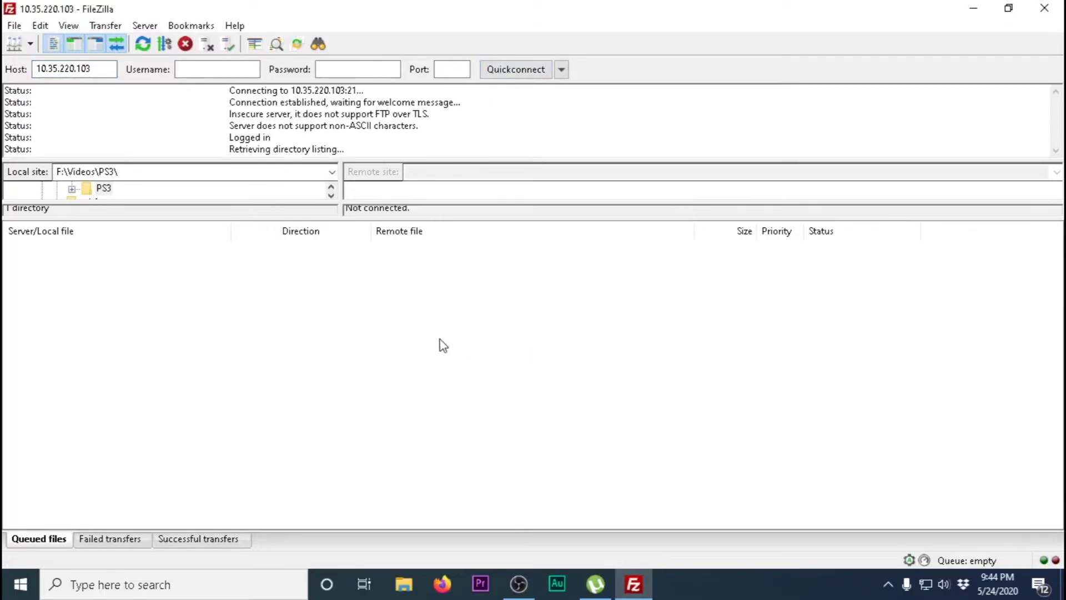
Enlarge the file listing area and browse the local site to the D:\PS3\PS2ISO folder.
drag(411, 203, 389, 406)
scroll(334, 224, up, 3)
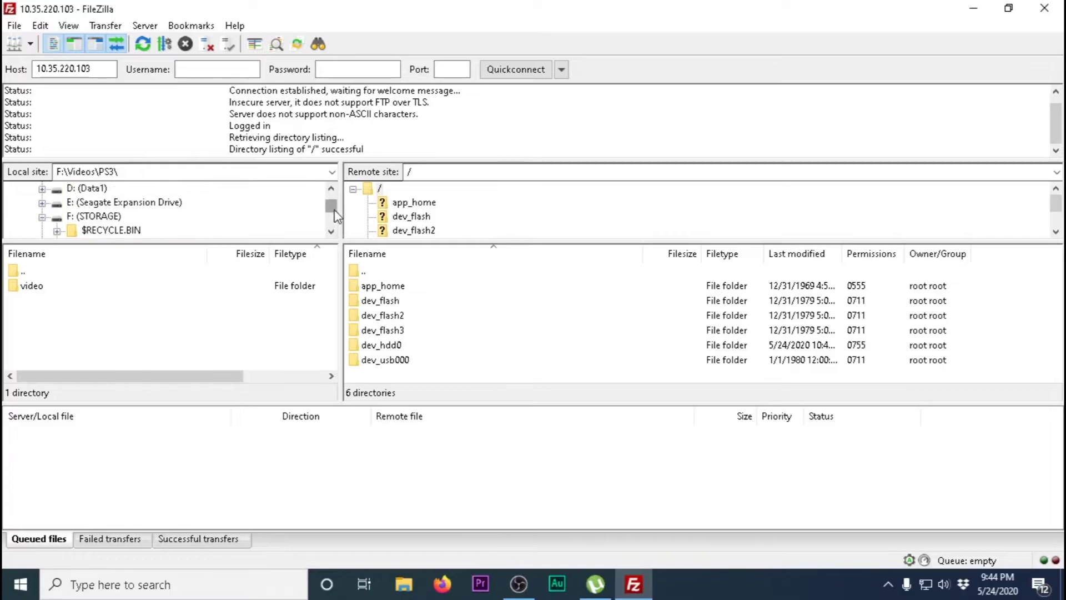
click(86, 189)
double_click(23, 331)
scroll(111, 302, down, 1)
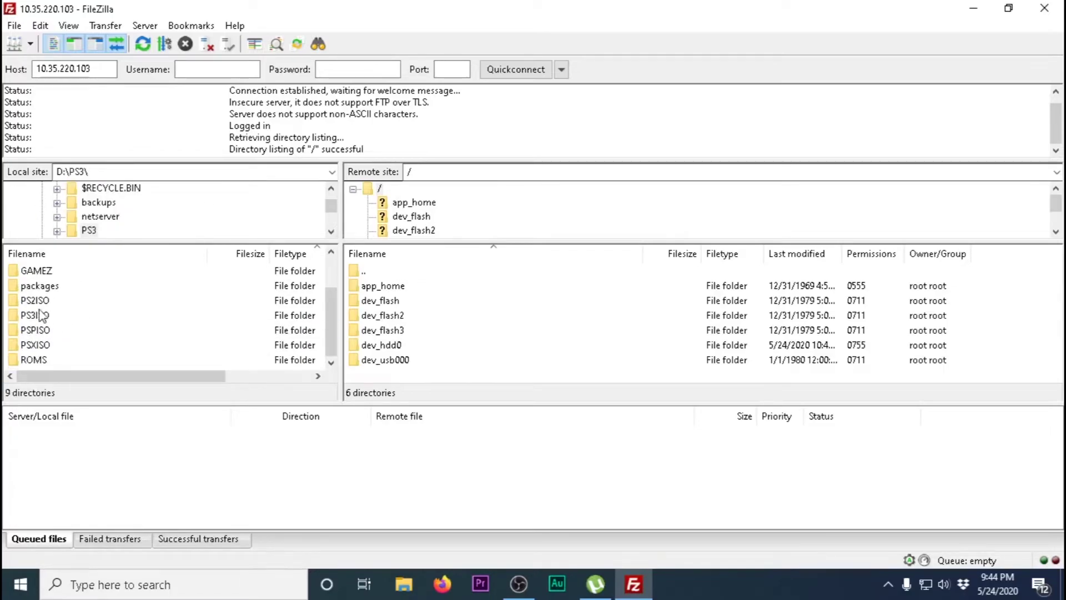
click(39, 301)
double_click(34, 301)
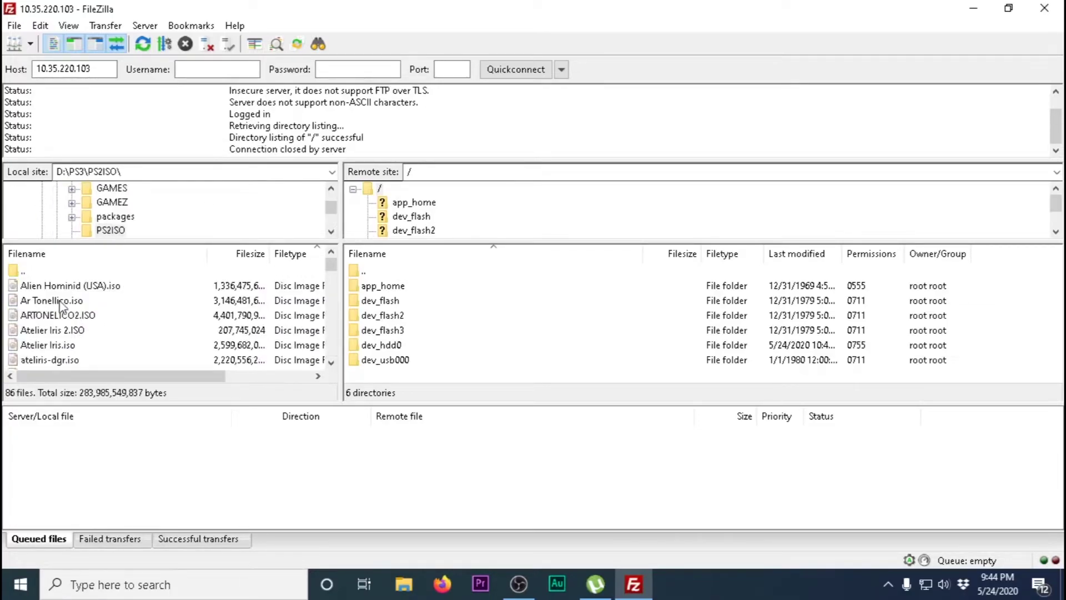
Go up to the local D:\PS3 folder and select the PS2ISO, PS3ISO, PSPISO, PSXISO and ROMS folders.
key(BackSpace)
scroll(40, 349, down, 1)
click(34, 360)
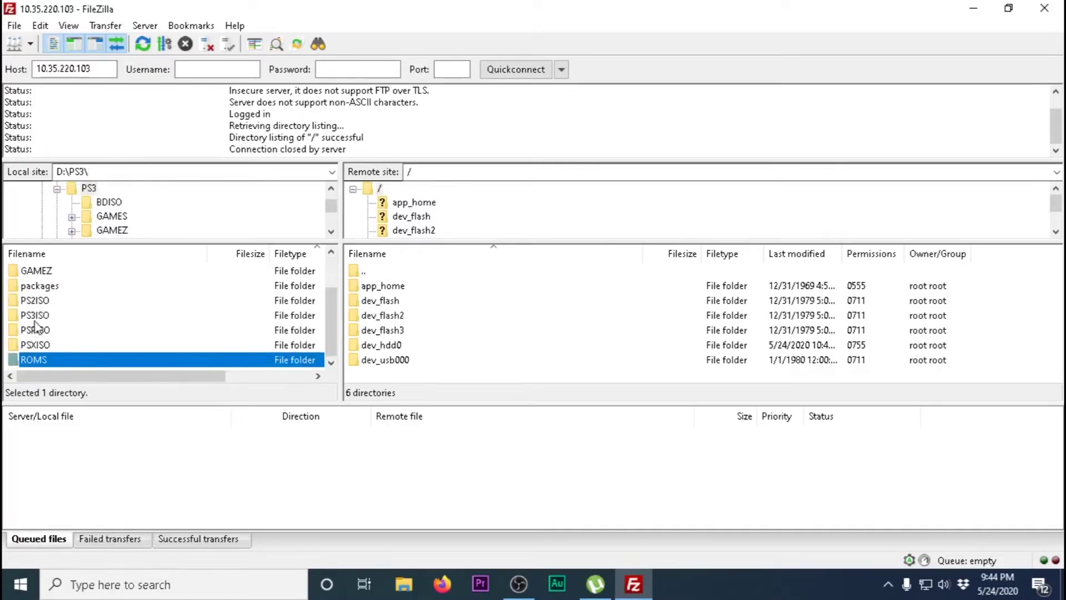
shift+click(32, 303)
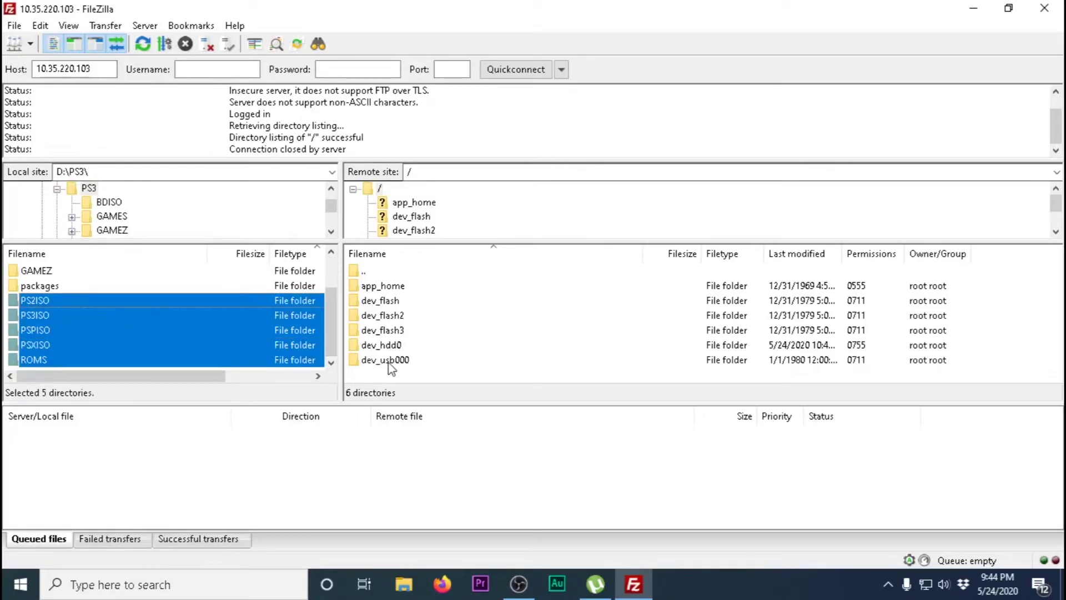
Open dev_hdd0 on the remote site and upload the five selected local folders into it.
double_click(385, 346)
scroll(408, 328, down, 5)
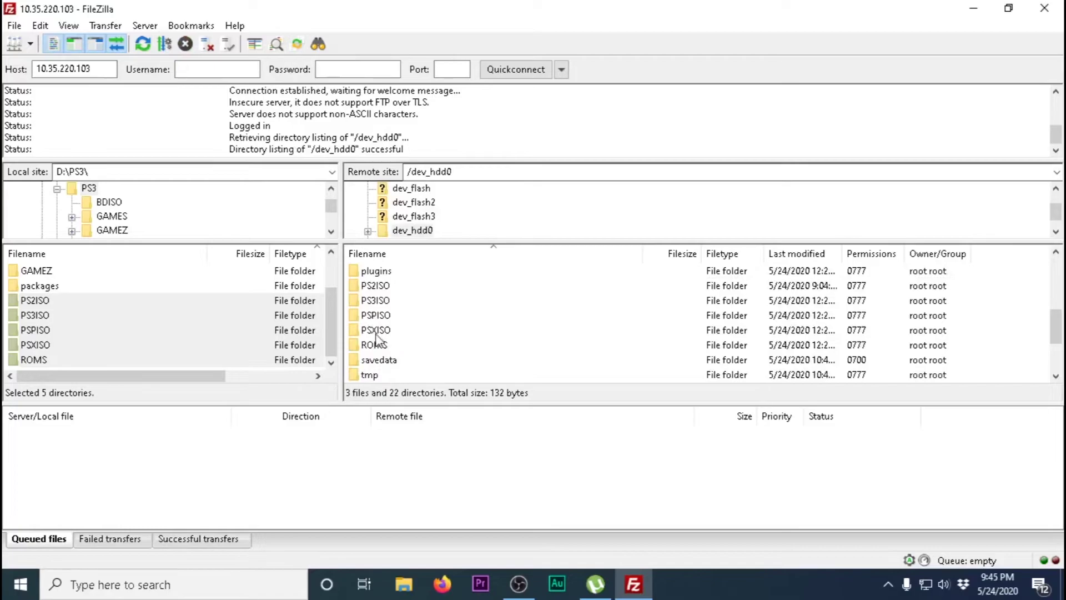
scroll(381, 293, up, 1)
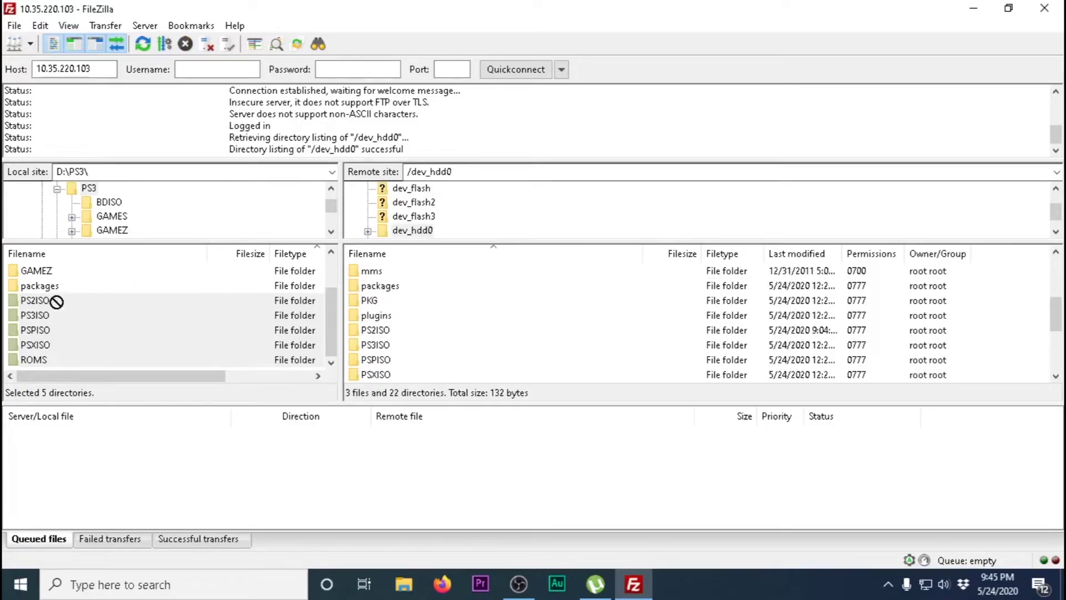
drag(68, 302, 428, 231)
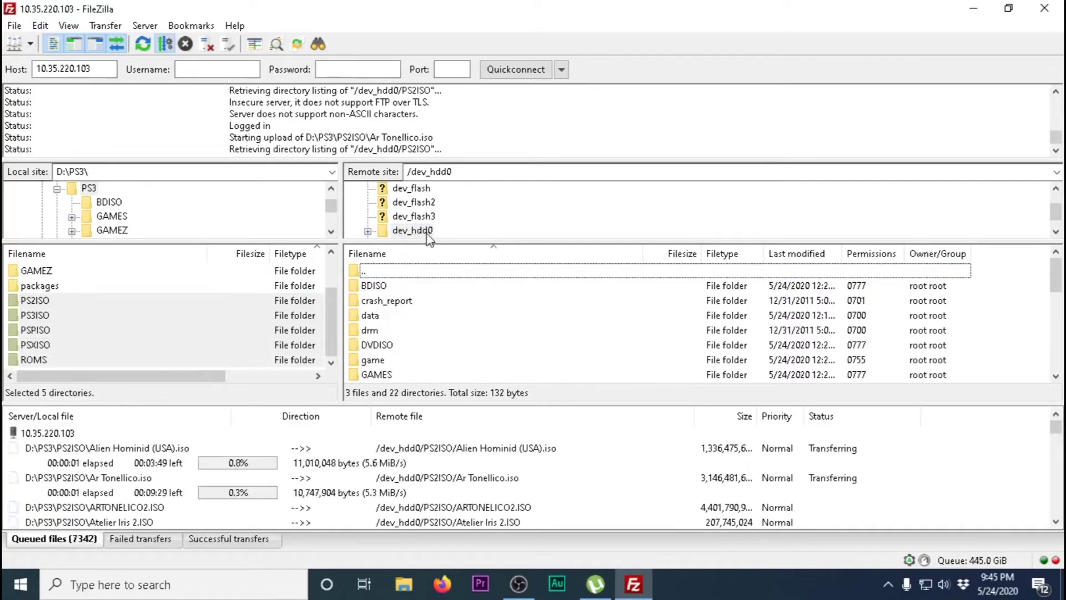
scroll(439, 228, down, 1)
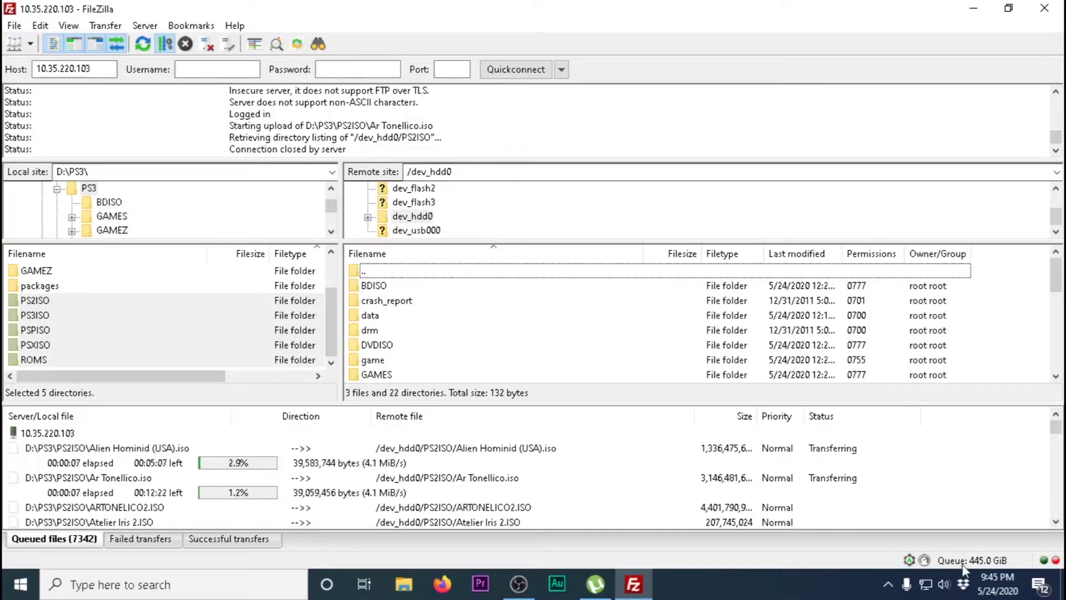
Sort the transfer queue by size, check the successful transfers list and return to the queued files.
click(742, 421)
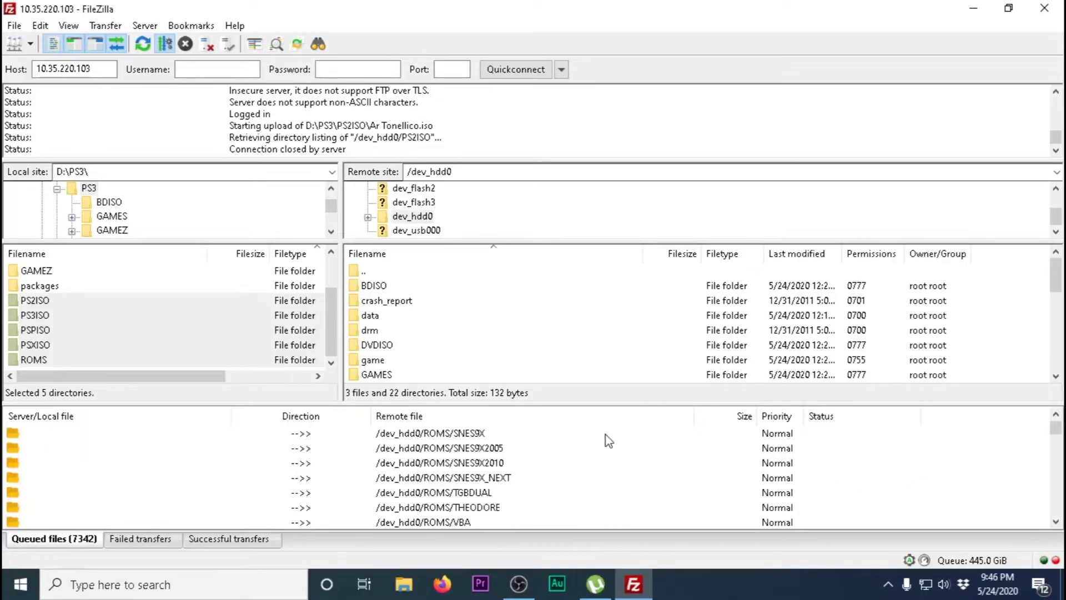
click(239, 544)
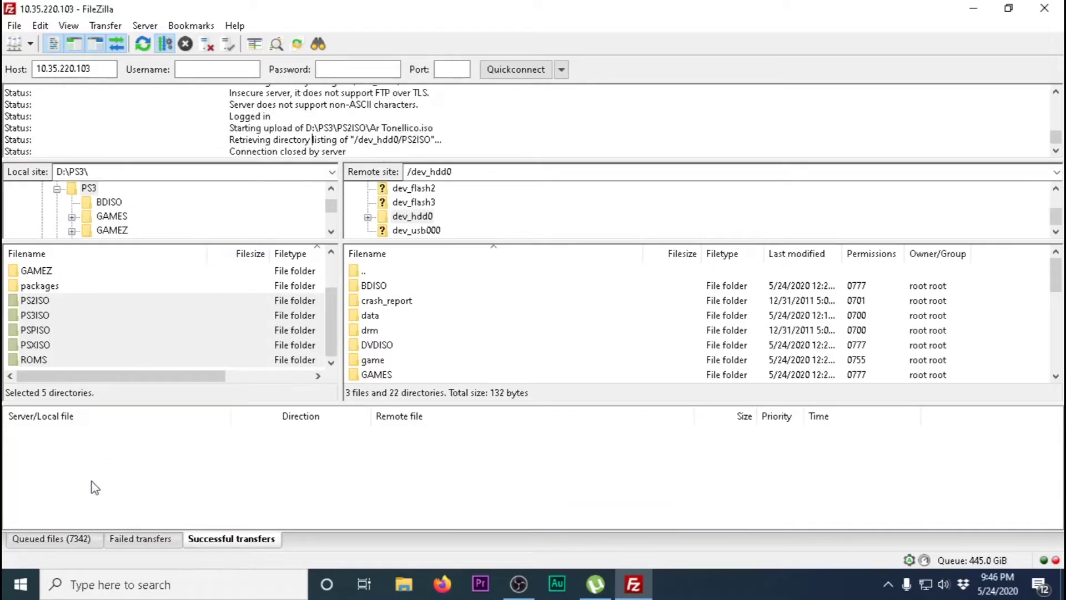
click(89, 540)
Pause processing of the transfer queue and resume it.
right_click(162, 478)
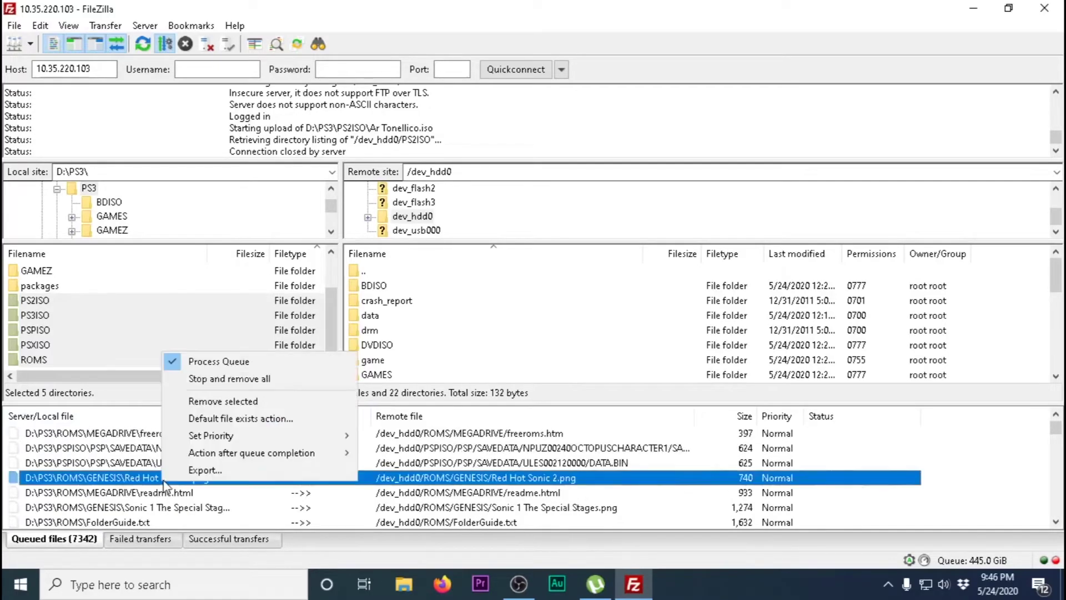
click(221, 364)
right_click(185, 452)
click(222, 336)
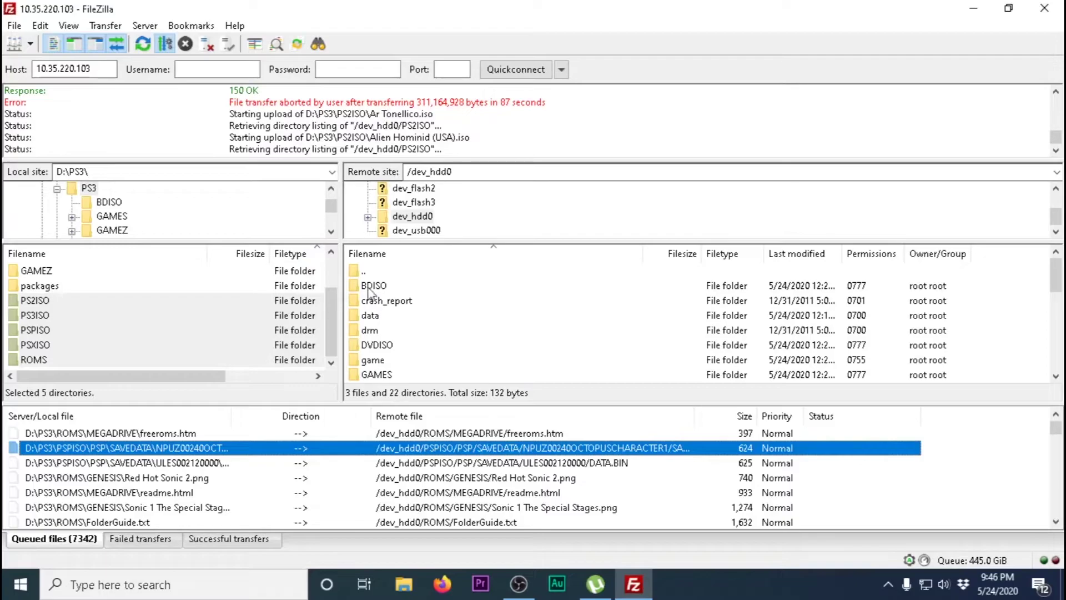
Resolve the existing-file conflicts with Overwrite if different size, always using it for the current queue only, and look through the queued files.
scroll(398, 305, down, 6)
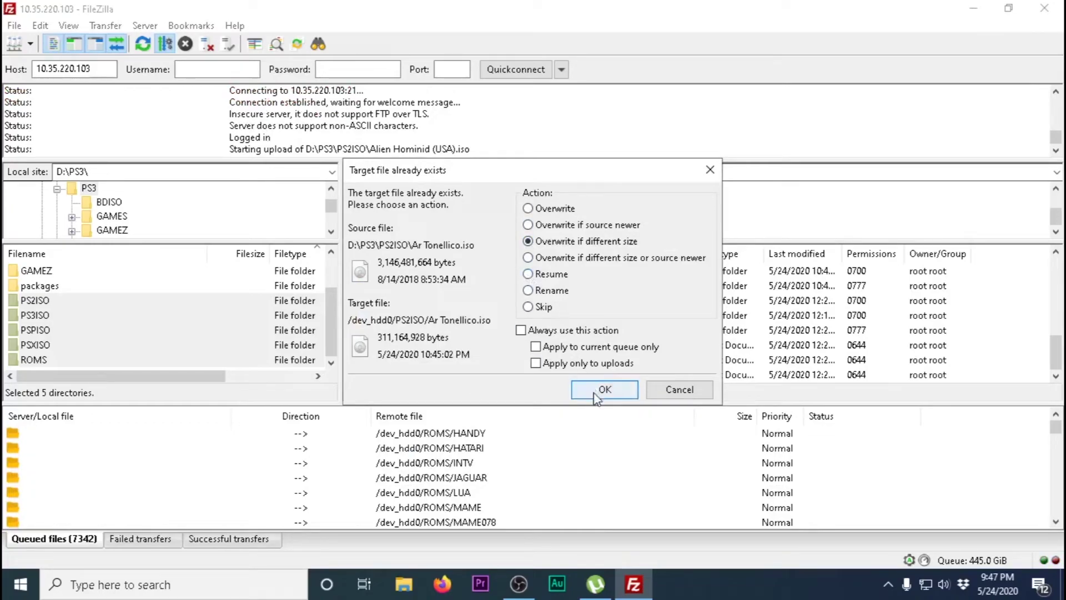
click(594, 392)
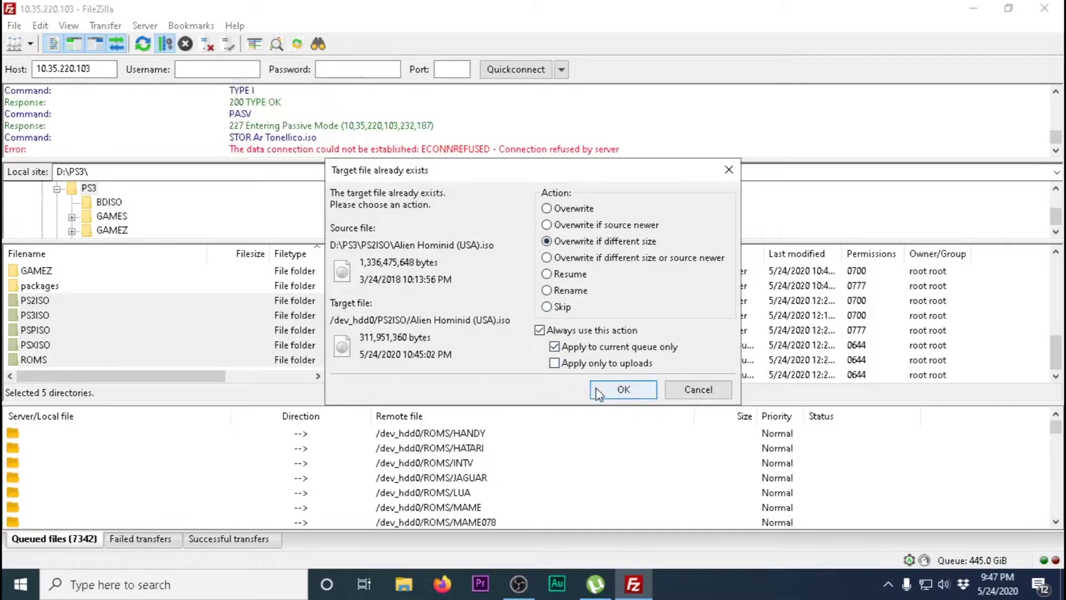
click(595, 389)
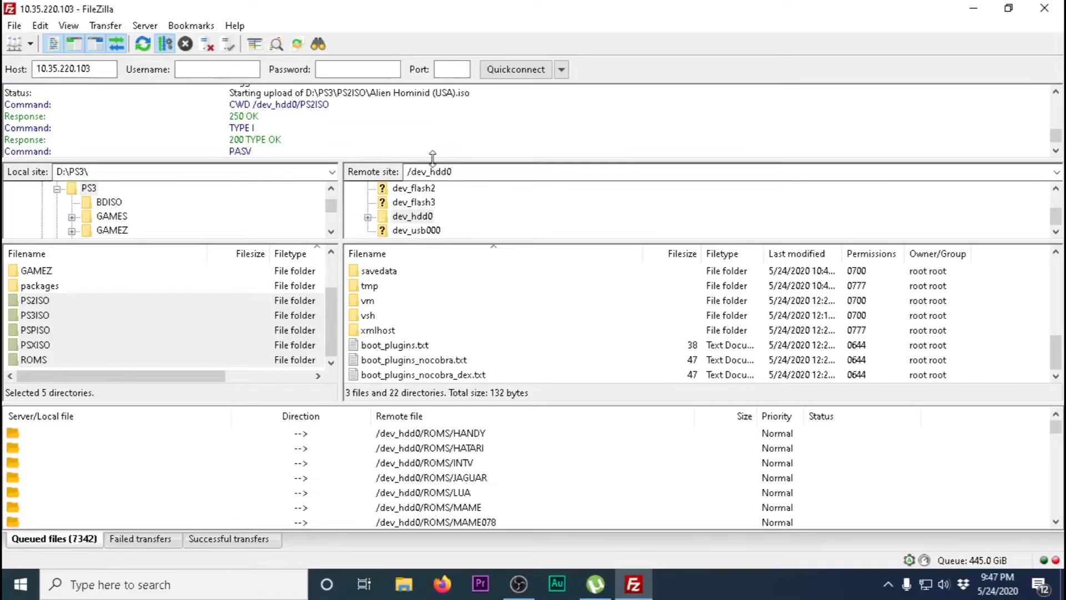
scroll(392, 422, down, 10)
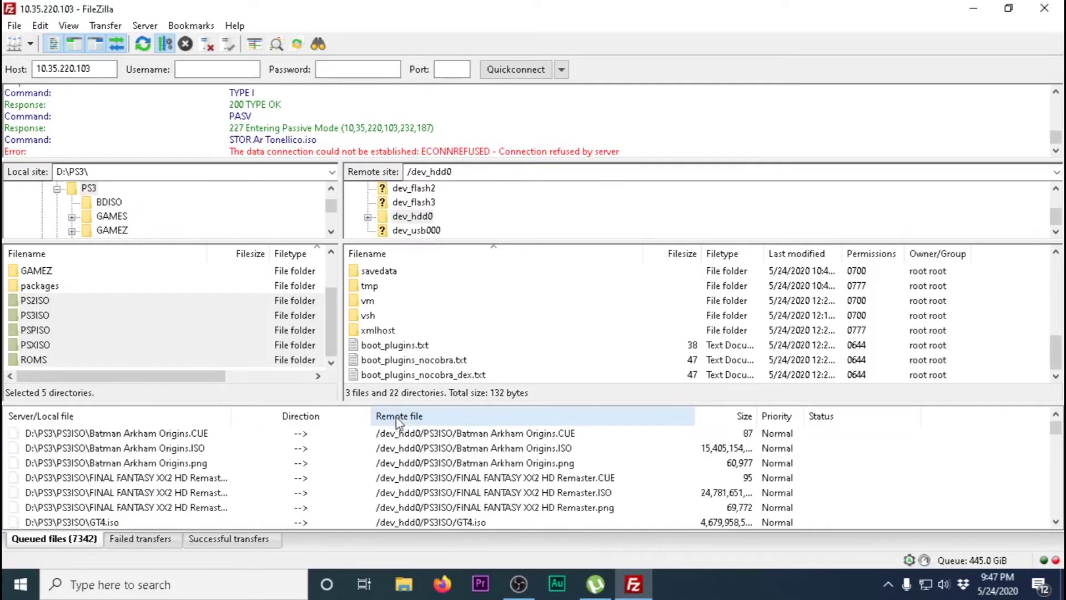
mouse_move(1055, 428)
mouse_down()
mouse_move(1041, 499)
mouse_move(1047, 425)
mouse_up()
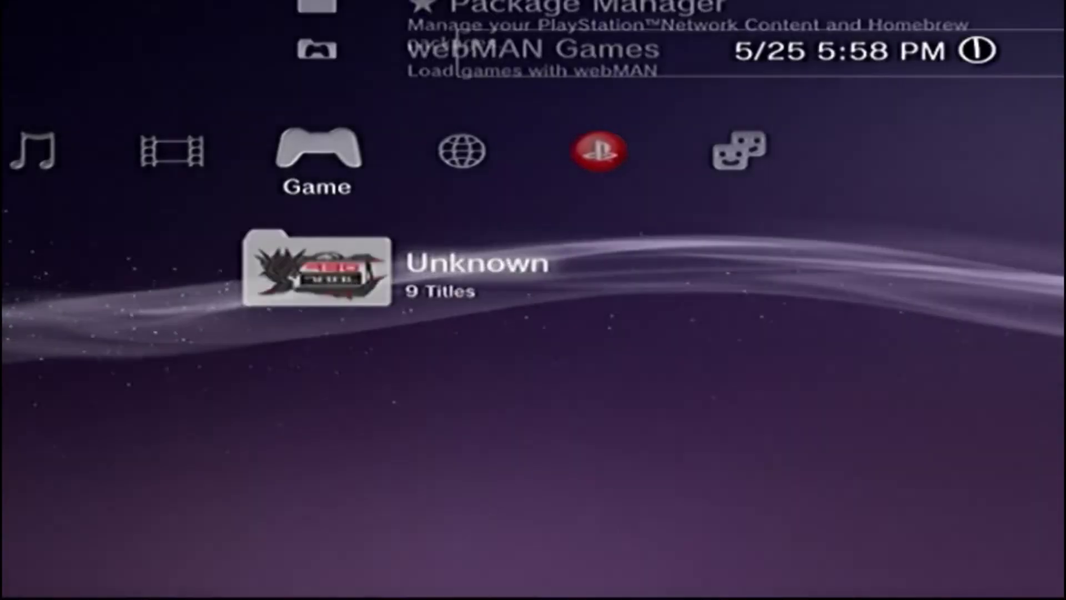
On the PS3, open webMAN Games and enter the ROMs category listing the retro systems.
key(Up)
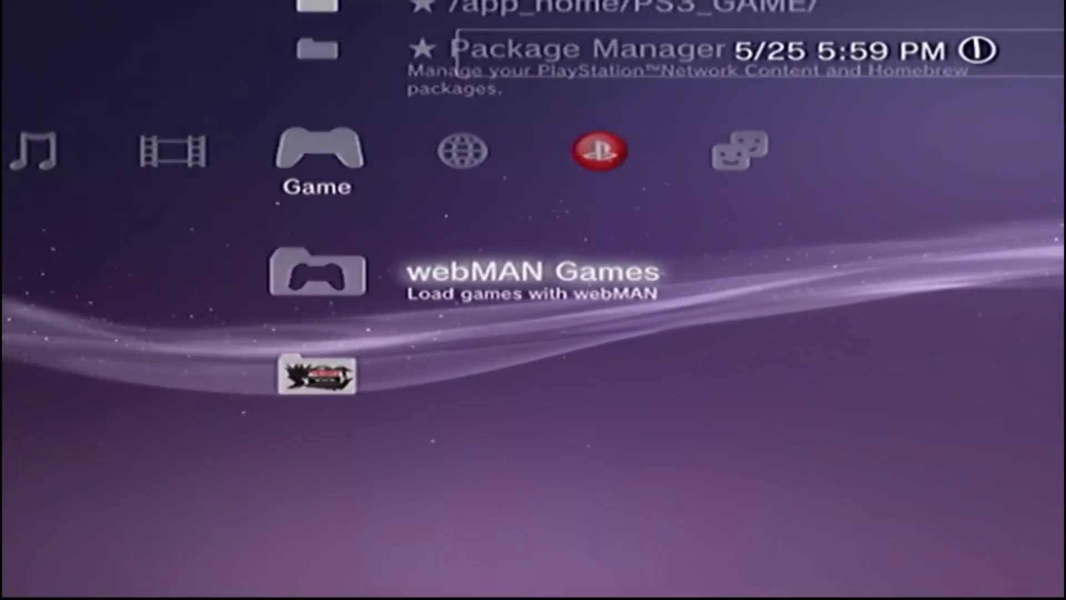
key(Return)
key(Down)
key(Down)
key(Down)
key(Down)
key(Down)
key(Down)
key(Return)
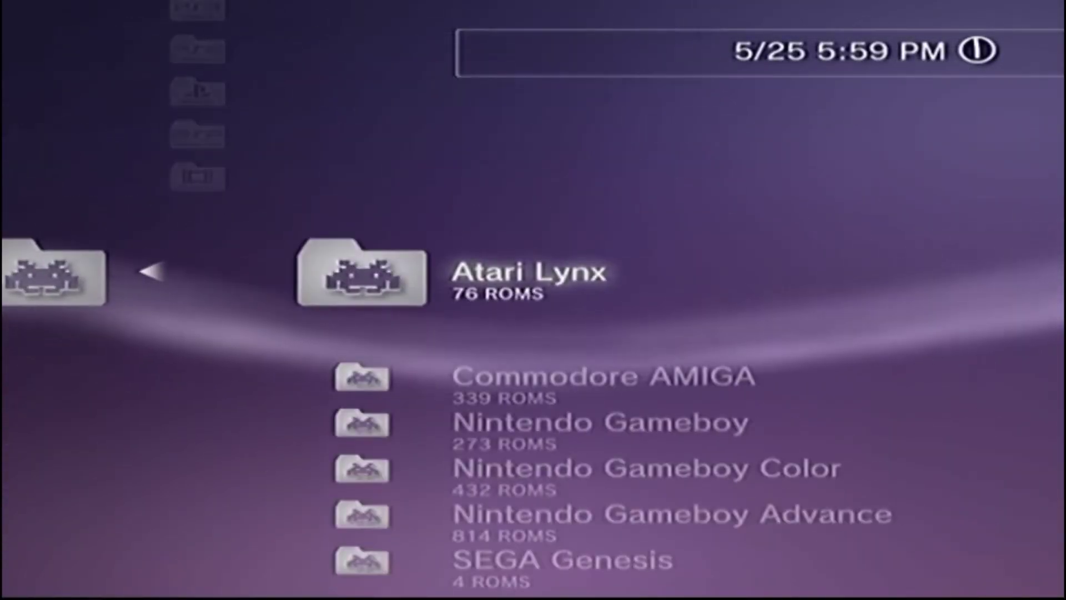
Open the Atari Lynx folder and browse its ROMs down to Bubble Trouble.
key(Return)
key(Down)
key(Down)
key(Down)
key(Down)
key(Down)
key(Down)
key(Down)
key(Down)
key(Down)
key(Down)
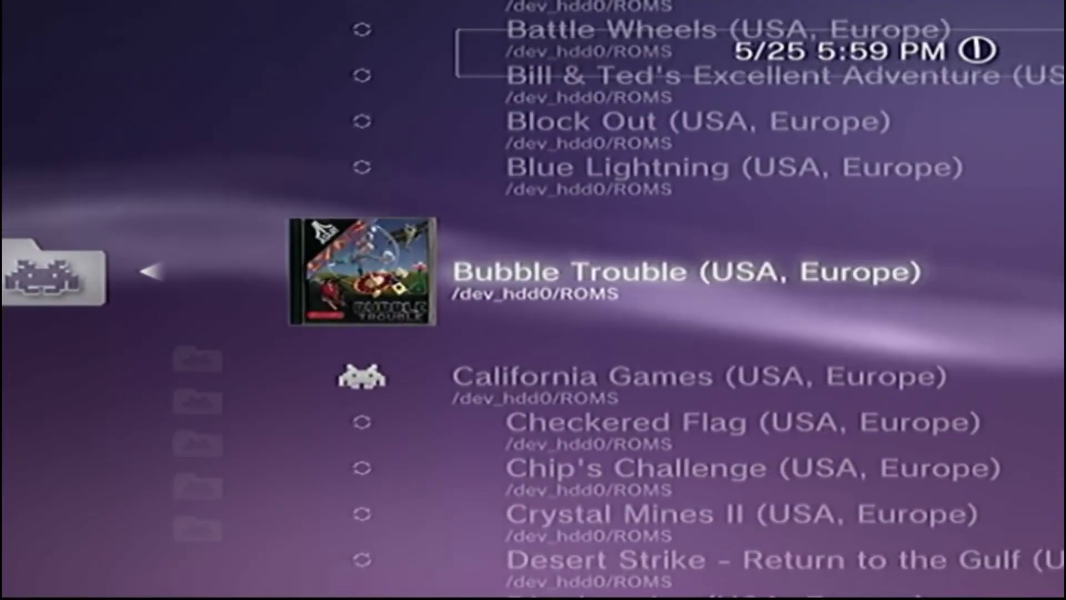
Leave Atari Lynx, open the Commodore AMIGA folder and browse through its first ROMs.
key(Escape)
key(Down)
key(Return)
key(Down)
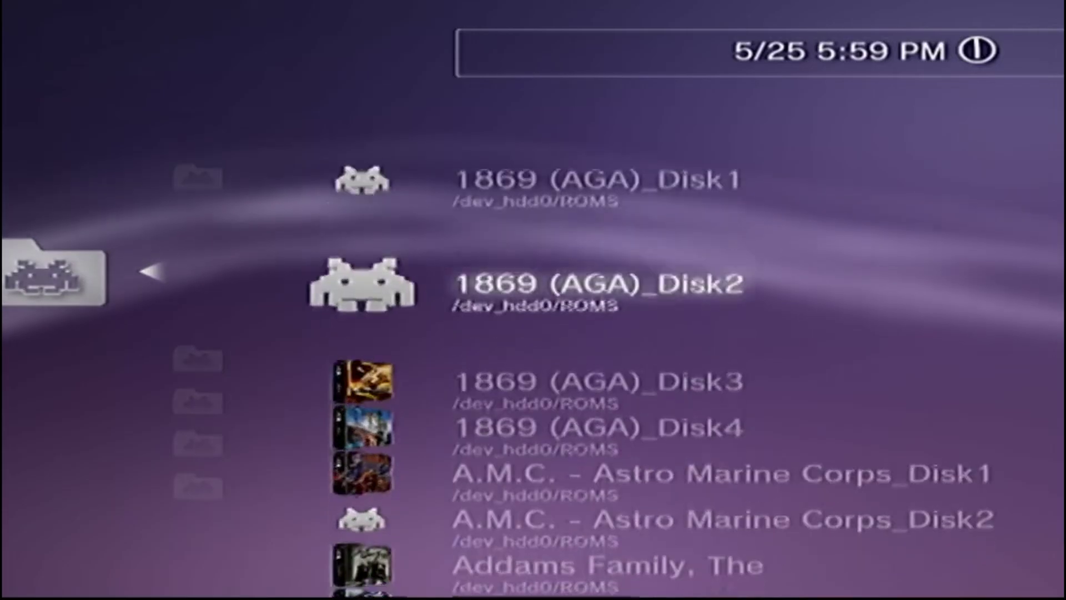
key(Down)
key(Down)
key(Down)
key(Down)
key(Down)
key(Escape)
Open the Nintendo Gameboy folder and browse its ROM list past Donkey Kong to the titles starting with F.
key(Return)
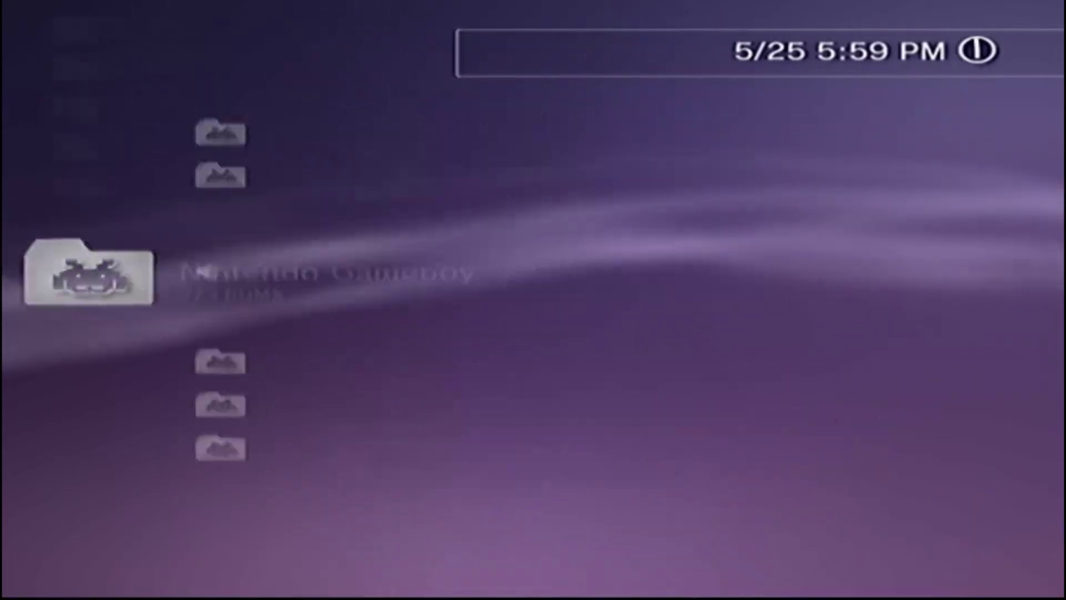
key(Return)
key(Down)
key(Down)
key(Down)
key(Down)
key(Down)
key(Down)
key(Down)
key(Down)
key(Down)
key(Down)
key(Down)
key(Down)
key(Down)
key(Down)
key(Down)
key(Down)
key(Down)
key(Down)
key(Down)
key(Down)
key(Down)
key(Down)
key(Down)
key(Down)
key(Down)
key(Down)
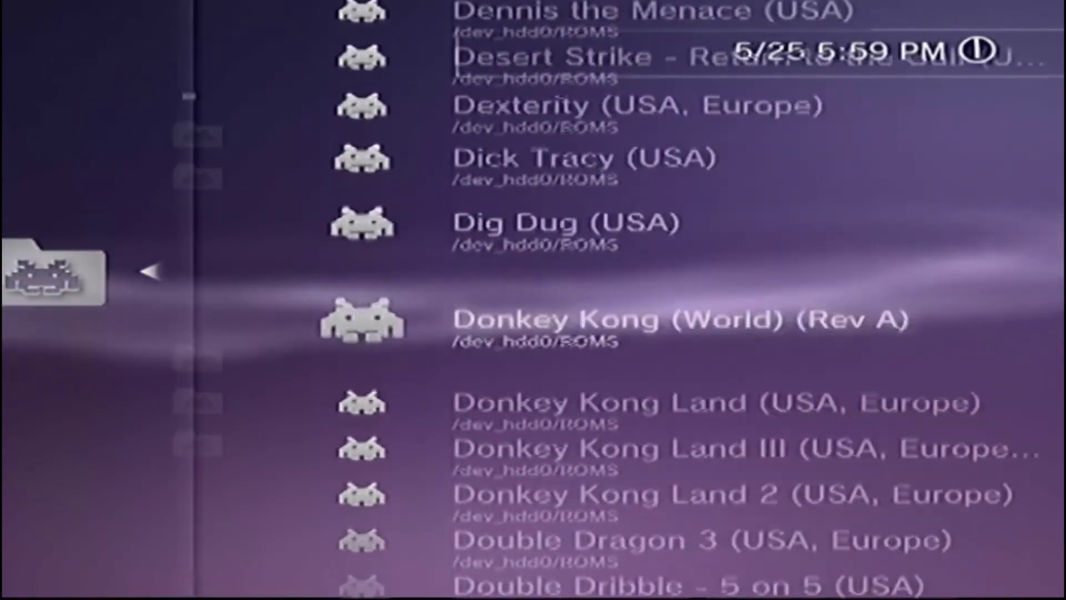
key(Up)
key(Down)
key(Down)
key(Down)
key(Down)
key(Down)
key(Down)
key(Down)
key(Down)
key(Down)
key(Down)
key(Down)
key(Down)
key(Down)
key(Down)
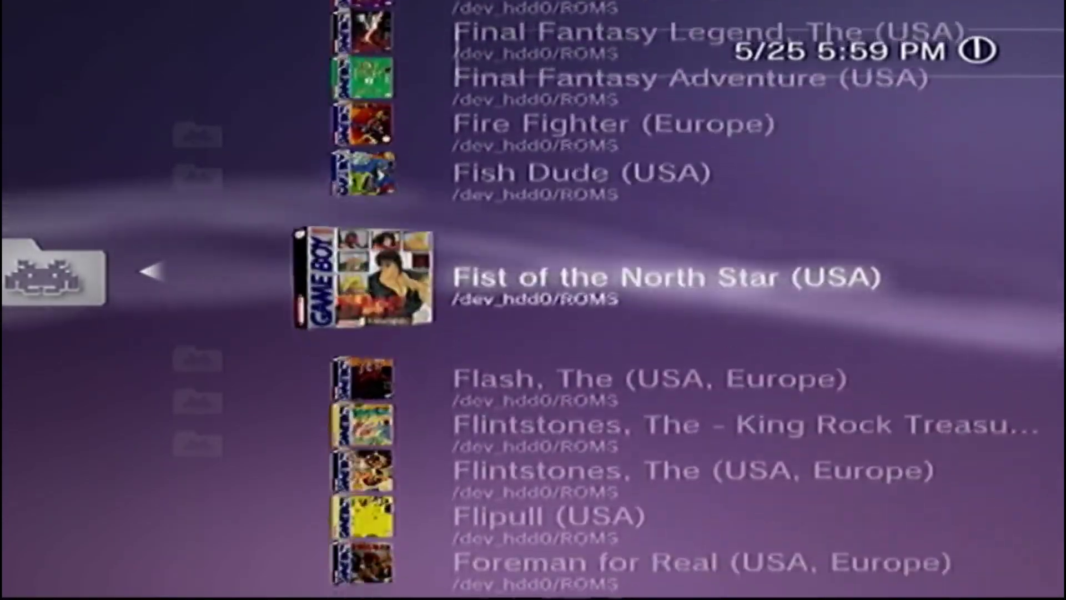
Leave the Gameboy list and look through the first ROMs in the Nintendo Gameboy Color folder.
key(BackSpace)
key(Down)
key(Return)
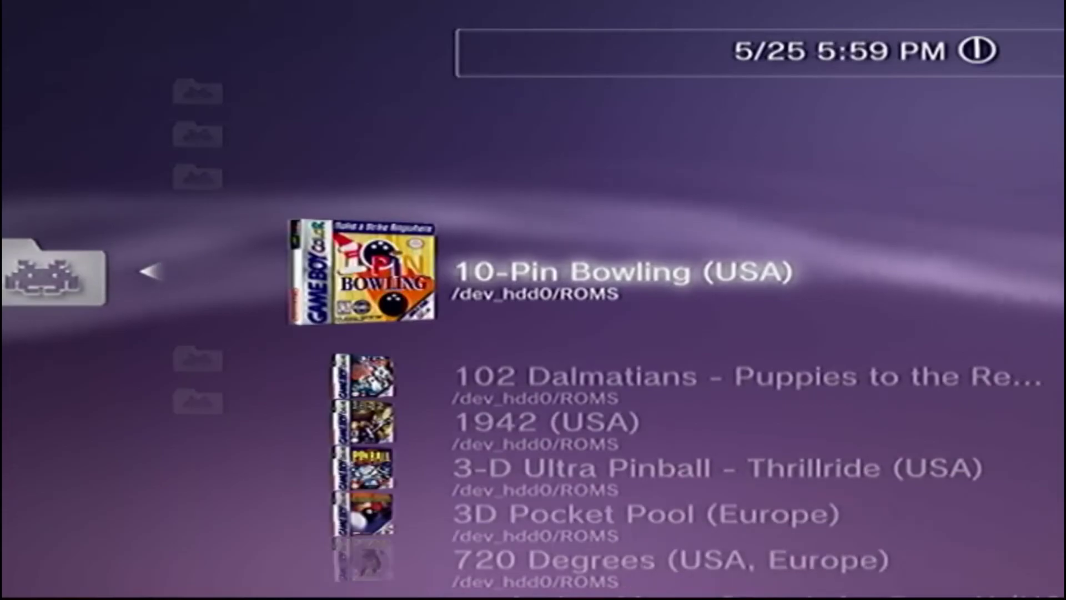
key(Down)
key(Down)
key(Down)
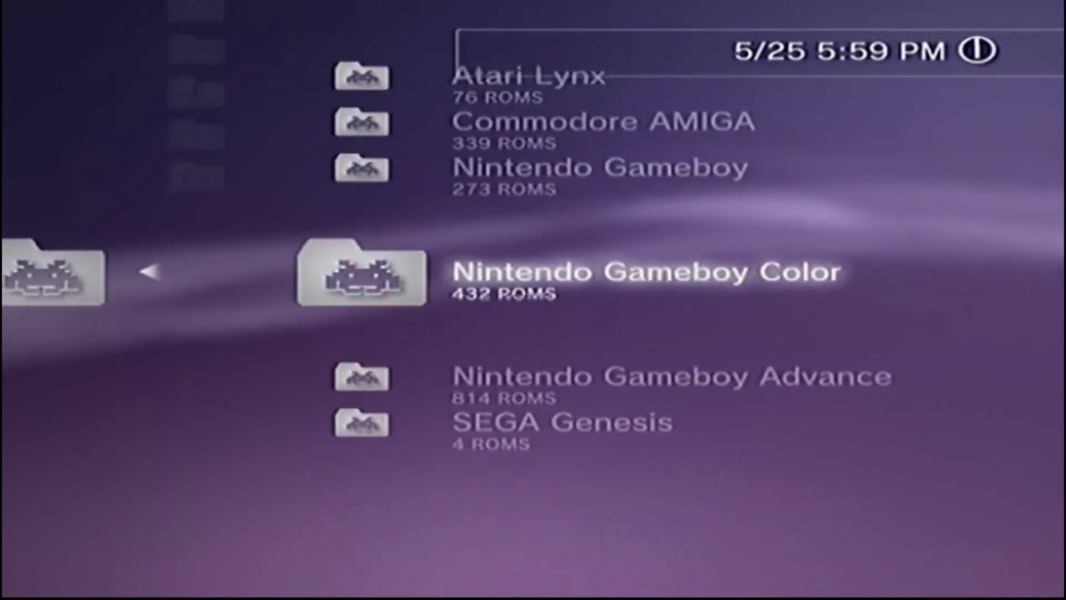
Check the ROM list in the Nintendo Gameboy Advance folder and return to the list of systems.
key(Return)
key(Down)
key(Down)
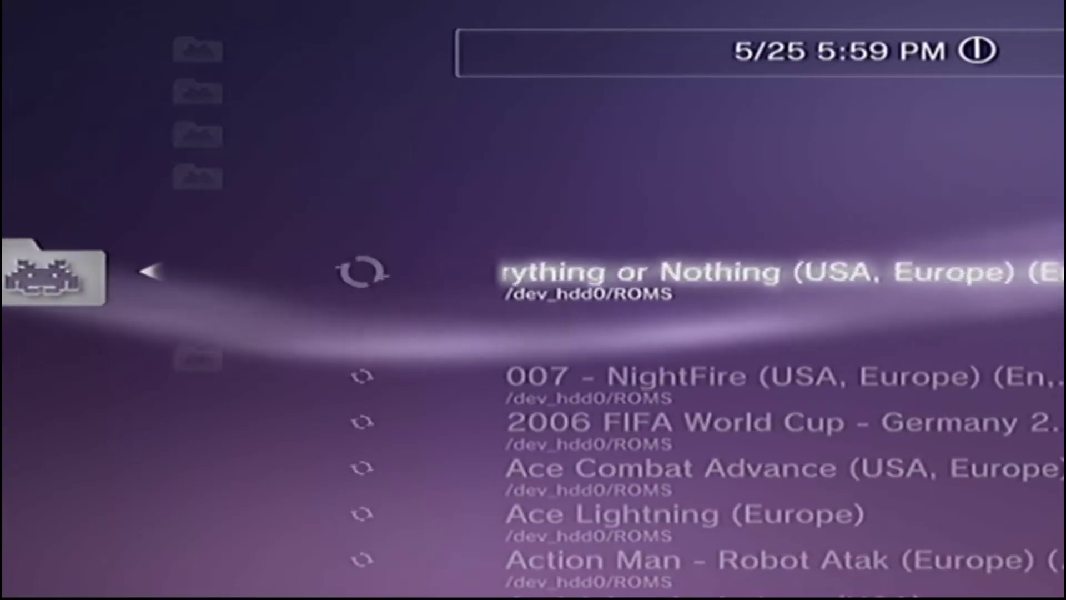
key(Down)
key(BackSpace)
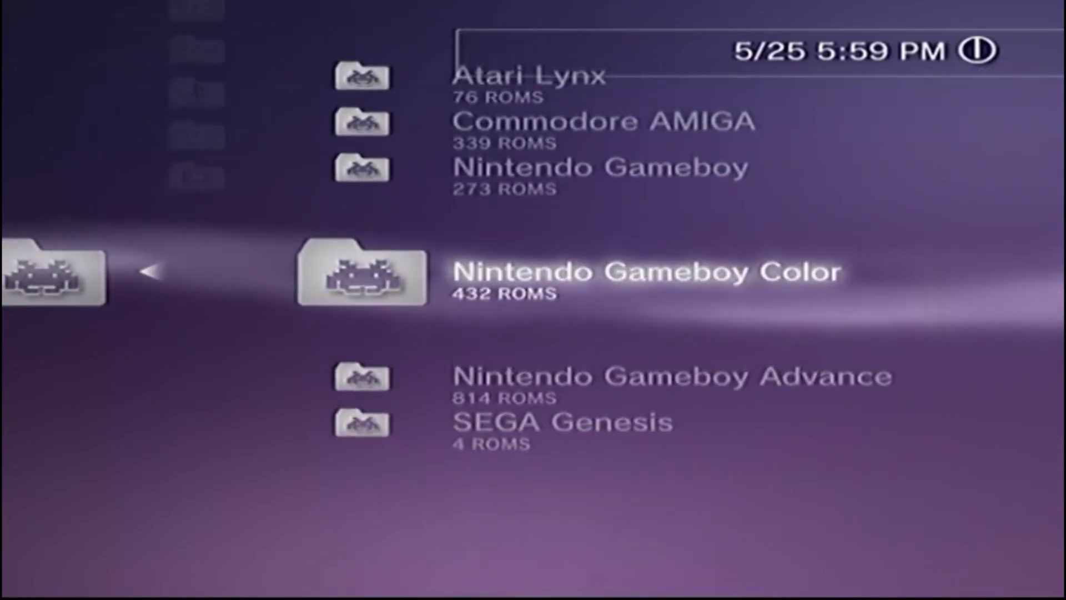
Reopen the Commodore AMIGA folder and the Atari Lynx folder to recheck their ROM lists.
key(Up)
key(Up)
key(Return)
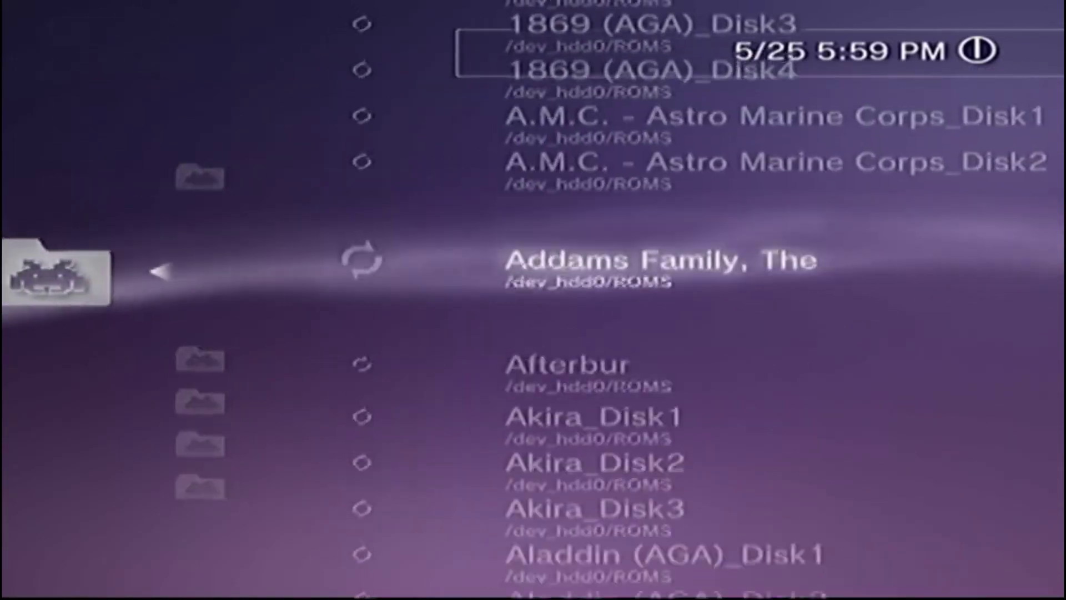
key(BackSpace)
key(Up)
key(Return)
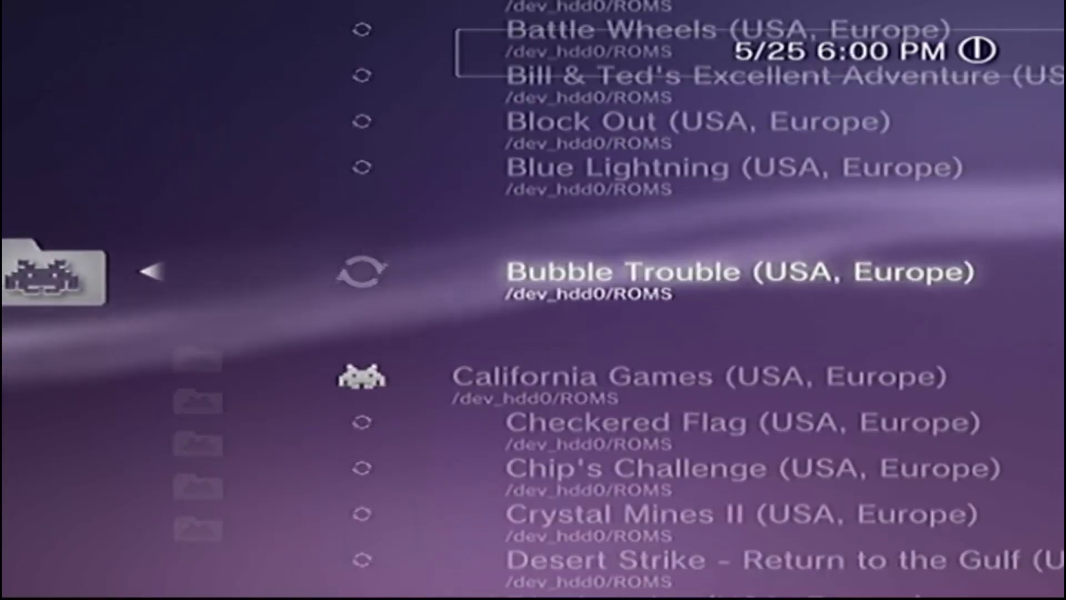
Return to the Nintendo Gameboy folder and browse its ROMs from Flipull through the titles starting with G.
key(BackSpace)
key(Down)
key(Down)
key(Return)
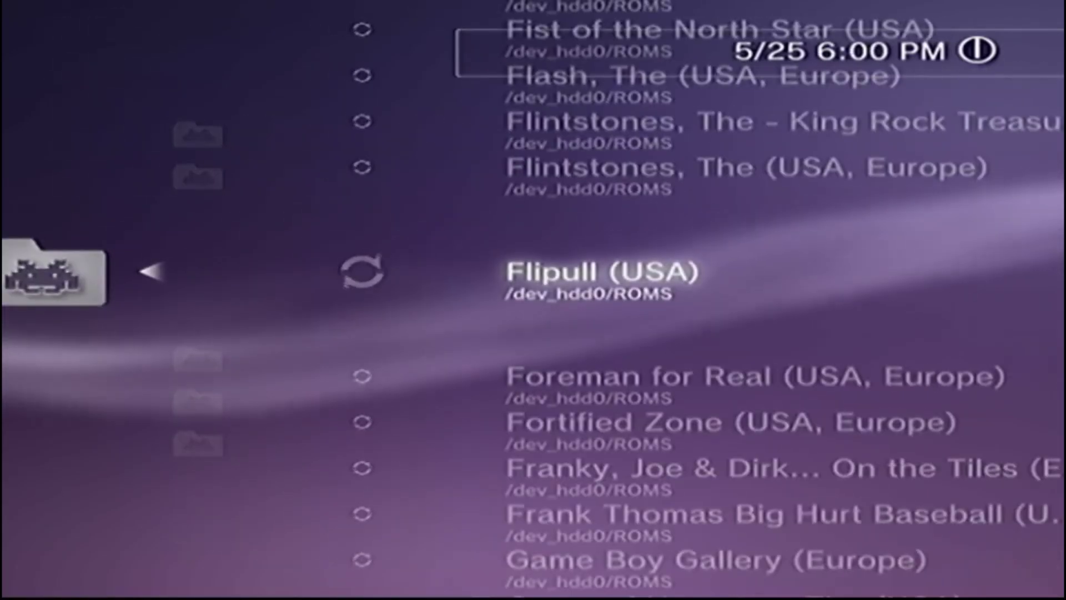
key(Down)
key(Down)
key(Down)
key(Down)
key(Down)
key(Down)
key(Down)
key(Down)
key(Down)
key(Down)
key(Down)
key(Down)
key(Down)
key(Down)
key(Down)
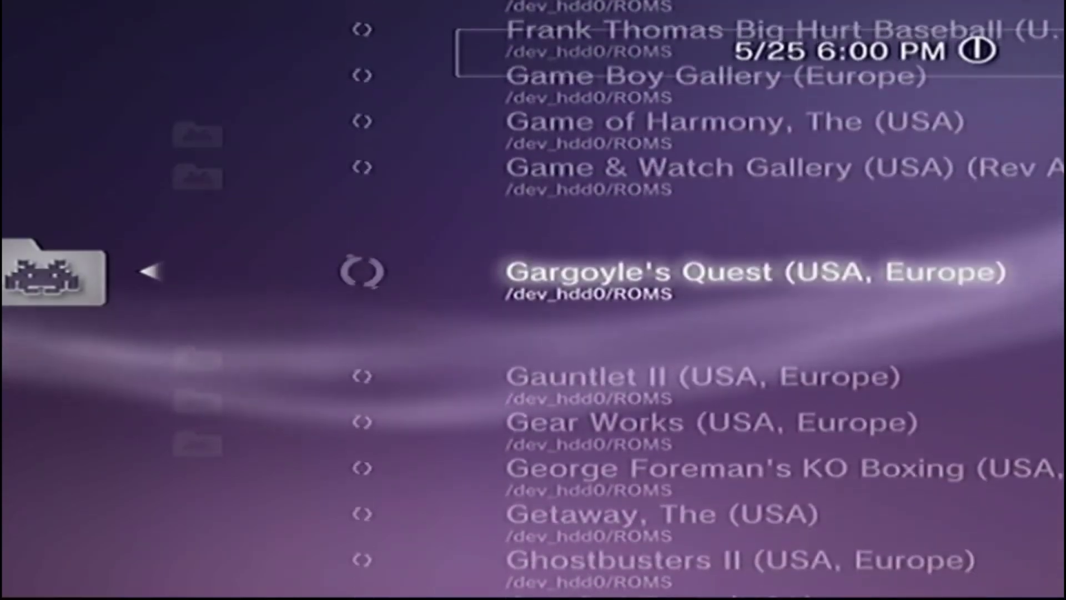
key(Up)
key(Up)
key(Up)
key(Up)
key(Up)
key(Up)
key(Up)
key(Up)
key(Up)
key(Up)
key(Up)
key(Up)
key(Up)
key(Up)
key(Up)
key(Up)
key(Up)
key(Up)
key(Up)
key(Up)
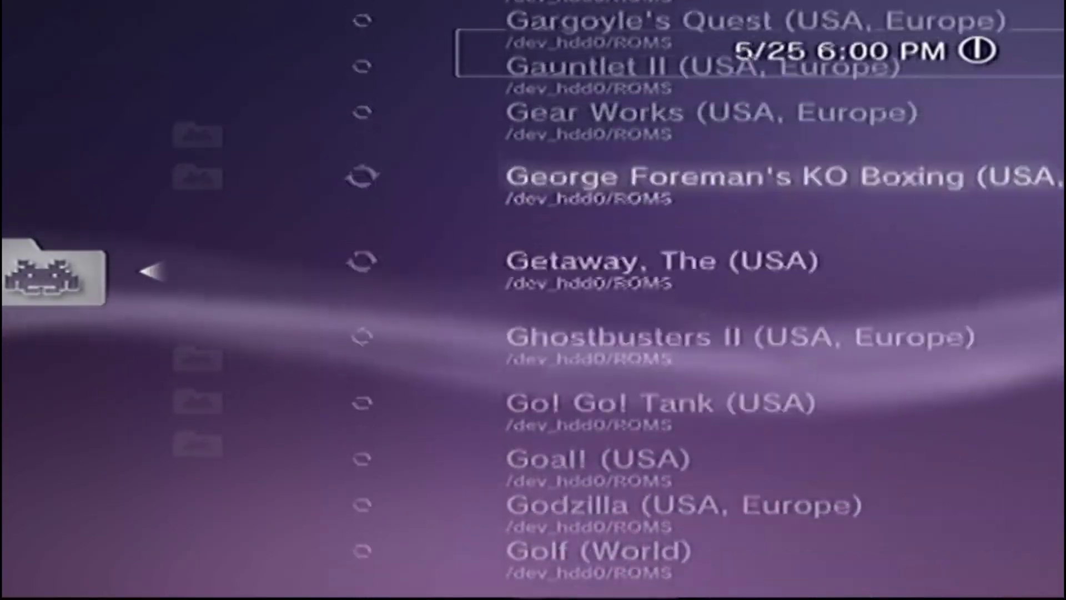
Browse the Nintendo Gameboy ROMs backwards from George Foreman's KO Boxing and return to the list of game formats in webMAN.
key(Up)
key(Up)
key(Up)
key(Up)
key(Up)
key(Up)
key(Up)
key(Up)
key(Up)
key(Up)
key(Up)
key(Up)
key(Up)
key(Up)
key(Up)
key(Up)
key(Up)
key(Up)
key(Up)
key(Up)
key(Escape)
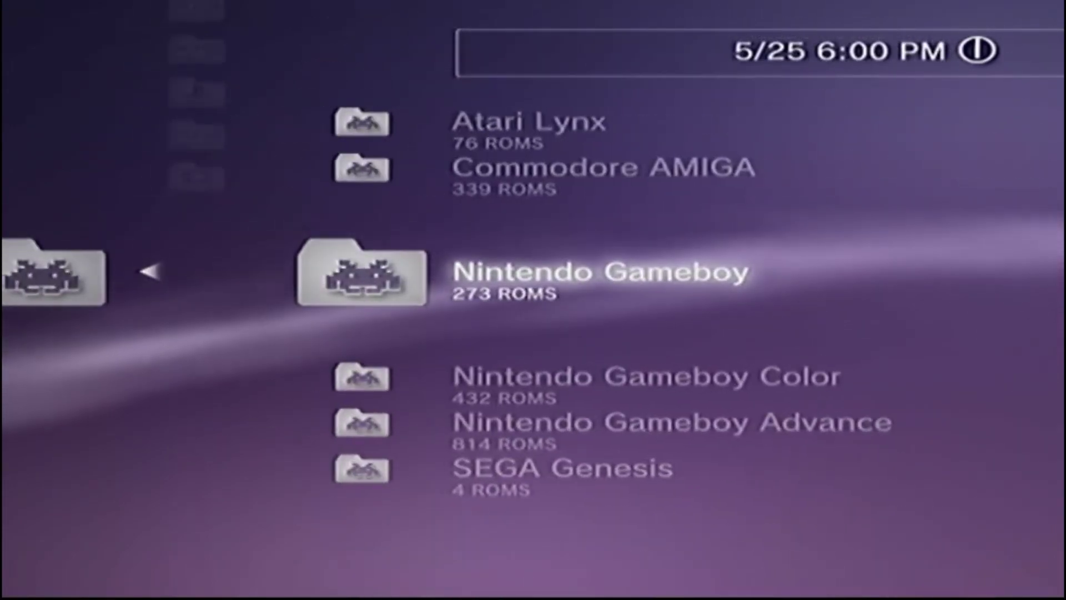
key(Escape)
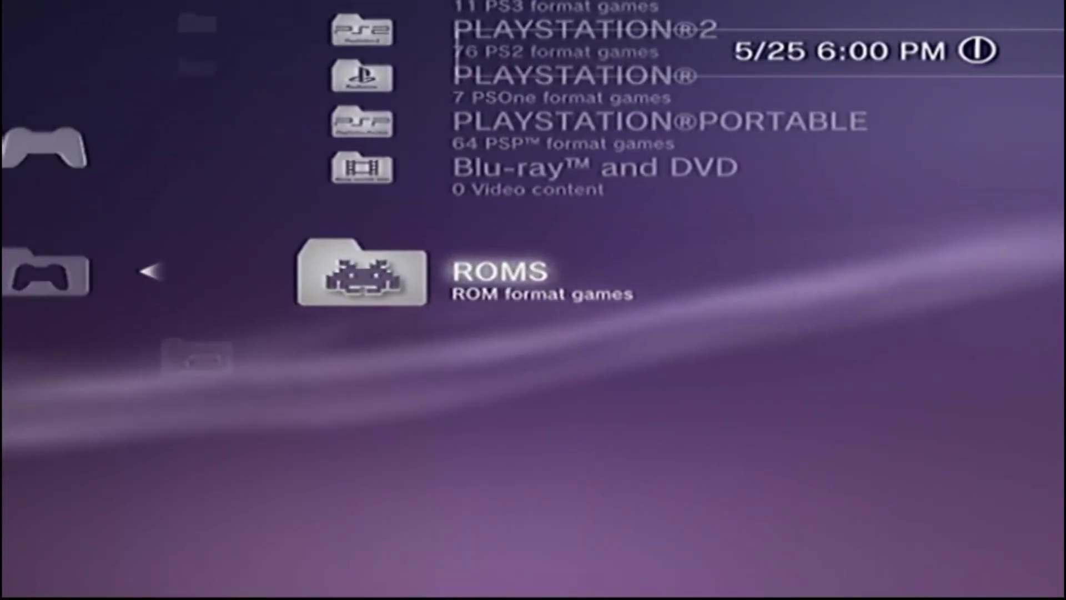
Look over the PlayStation format folders in webMAN Games and briefly check the PLAYSTATION PORTABLE folder.
key(Up)
key(Up)
key(Up)
key(Up)
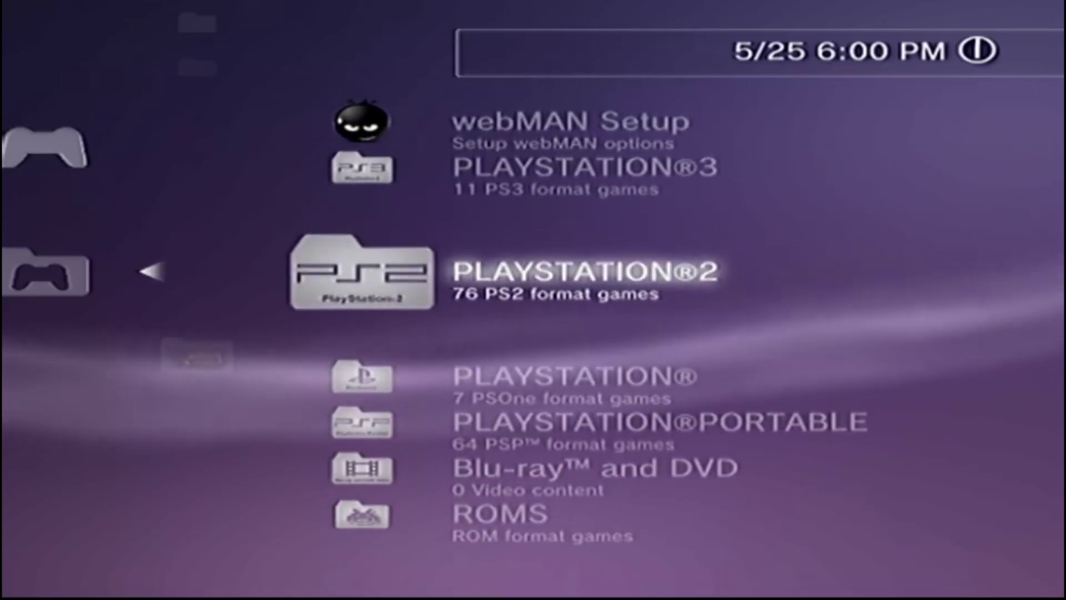
key(Up)
key(Down)
key(Down)
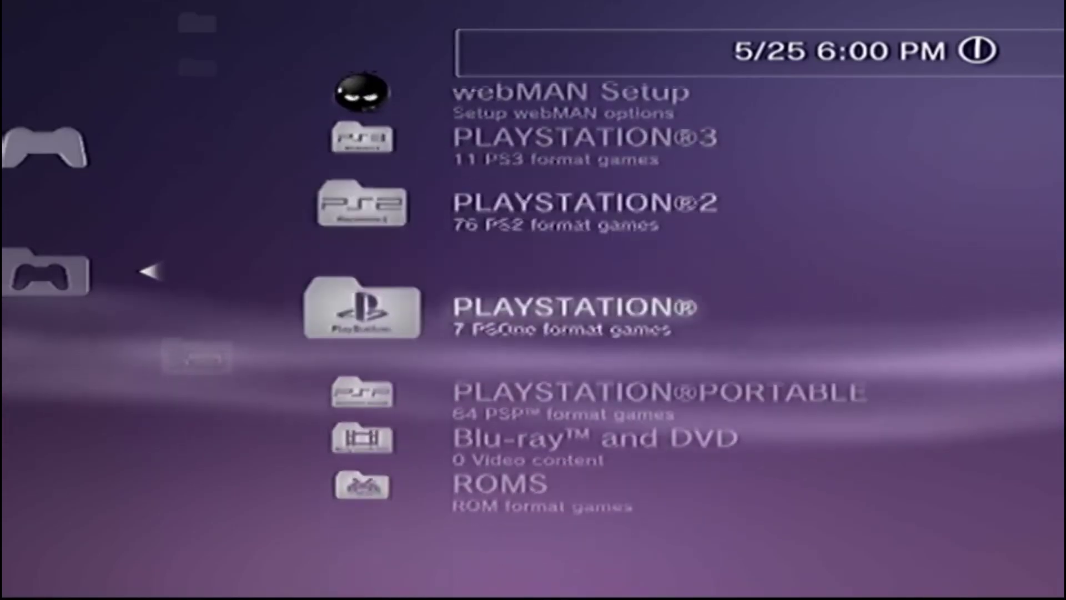
key(Down)
key(Return)
key(Escape)
key(Up)
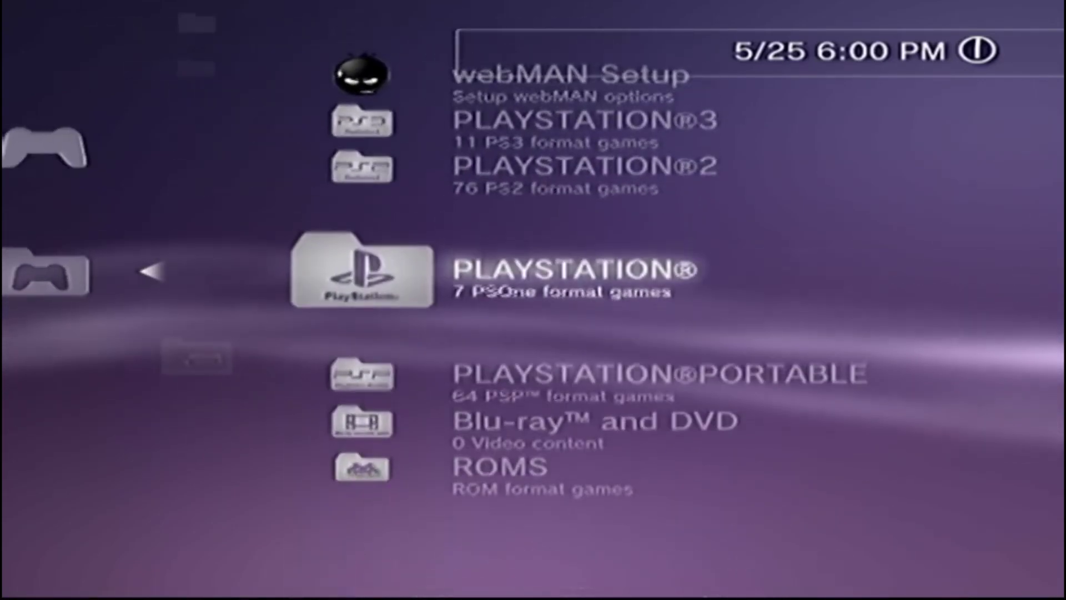
Open the PLAYSTATION folder of PSOne format games and load a game from its list.
key(Return)
key(Down)
key(Return)
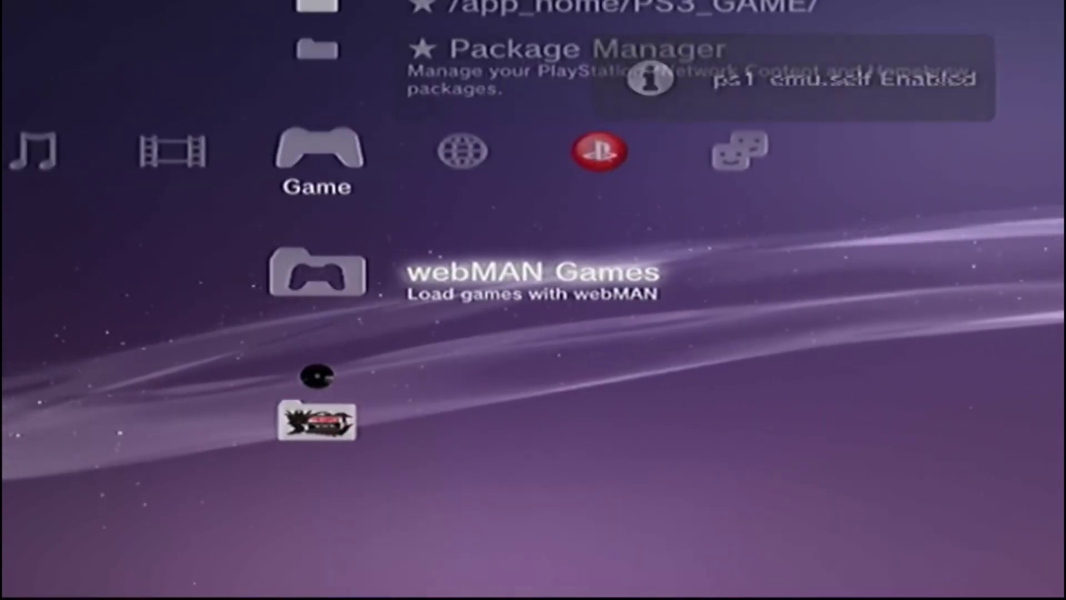